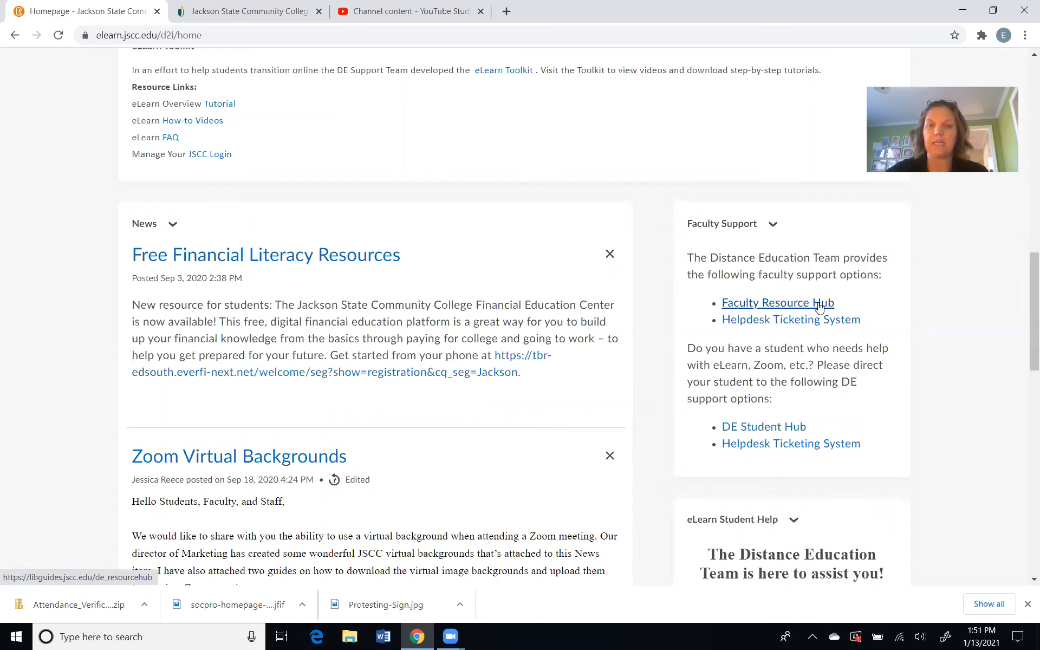
Download the Attendance Verification Zip File from the eLearn Extra Resources page of the Faculty Resource Hub
click(757, 304)
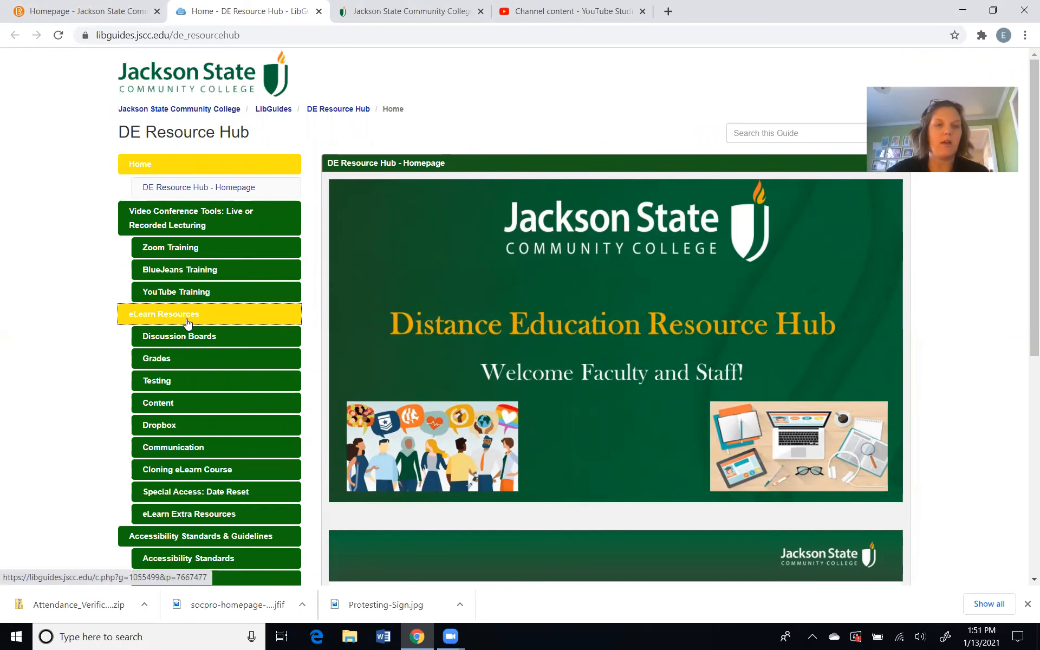
scroll(188, 323, down, 3)
click(187, 380)
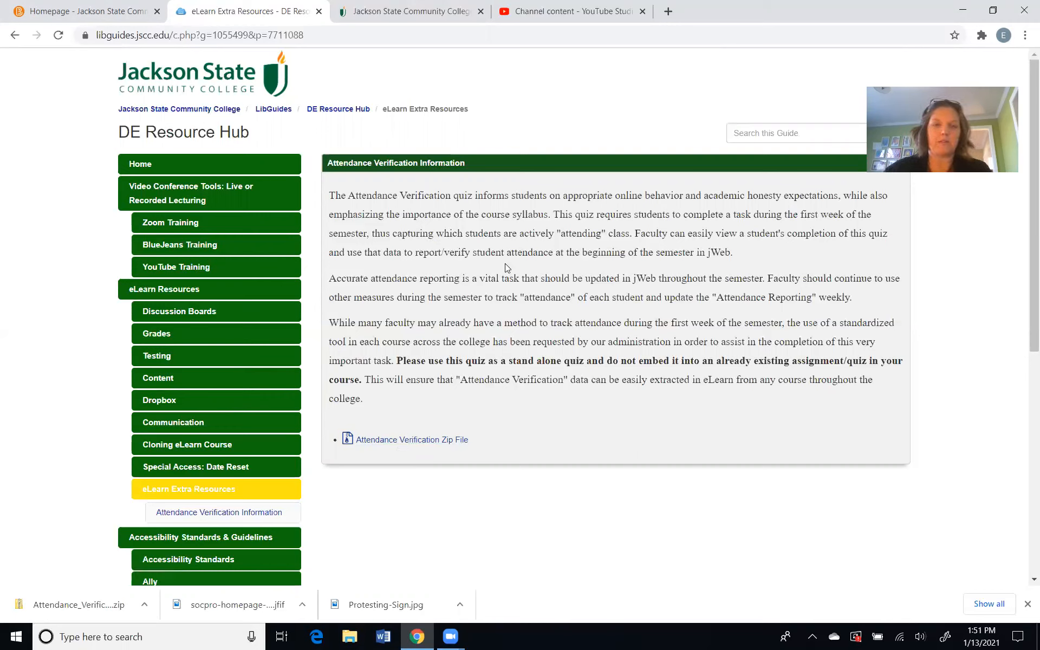
click(410, 439)
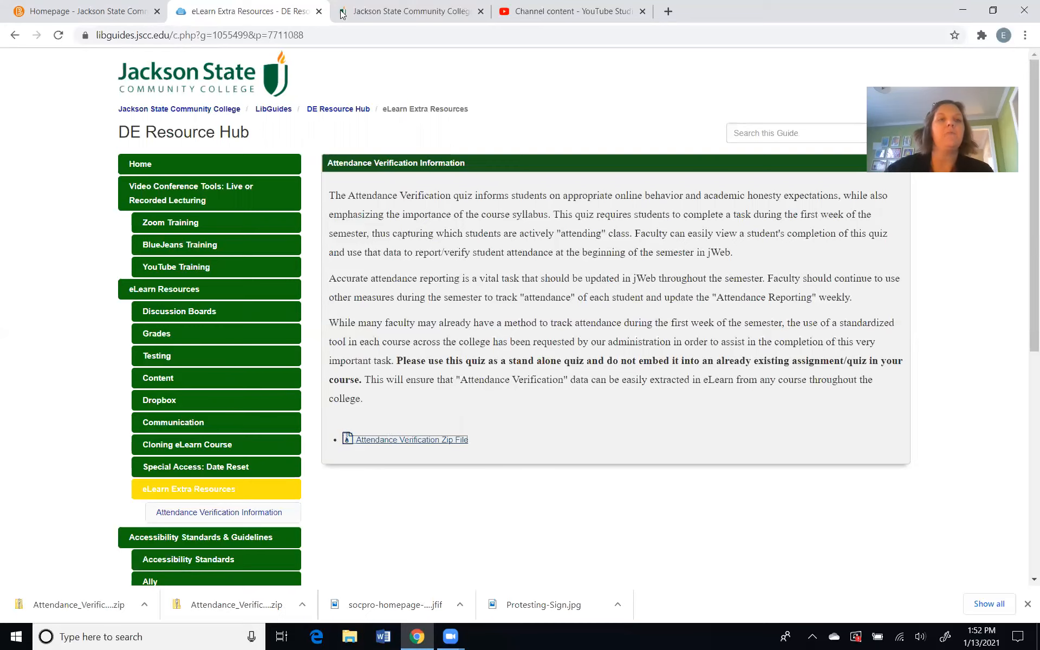
Return to the eLearn homepage and open the Intro to Sociology - SOCI-1010-01W course starting January 19, 2021
click(154, 17)
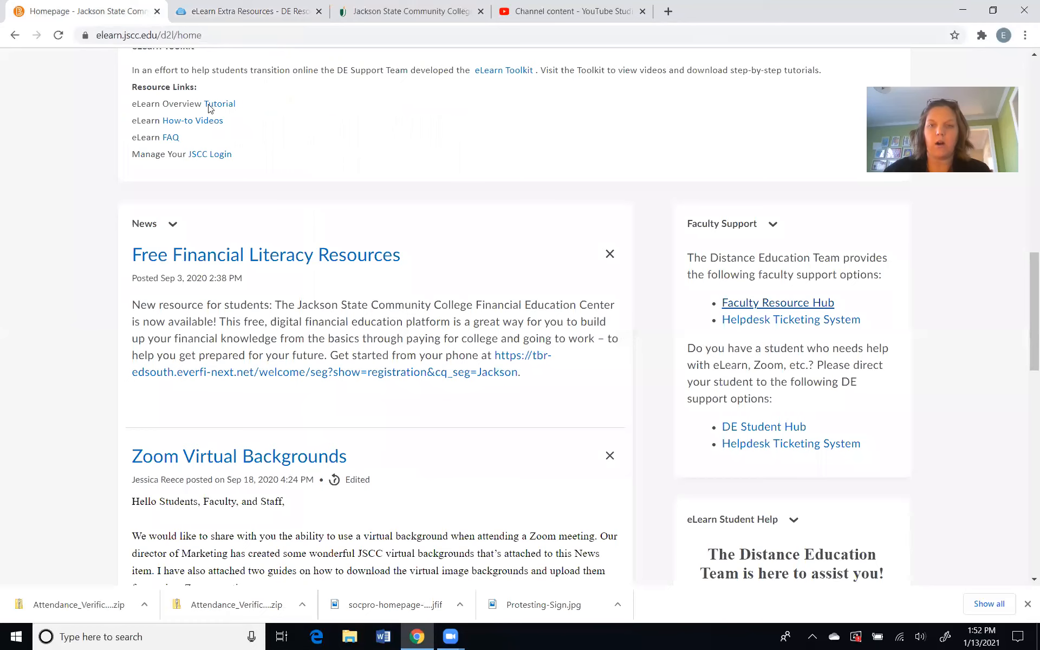
scroll(356, 215, up, 2)
scroll(355, 215, up, 10)
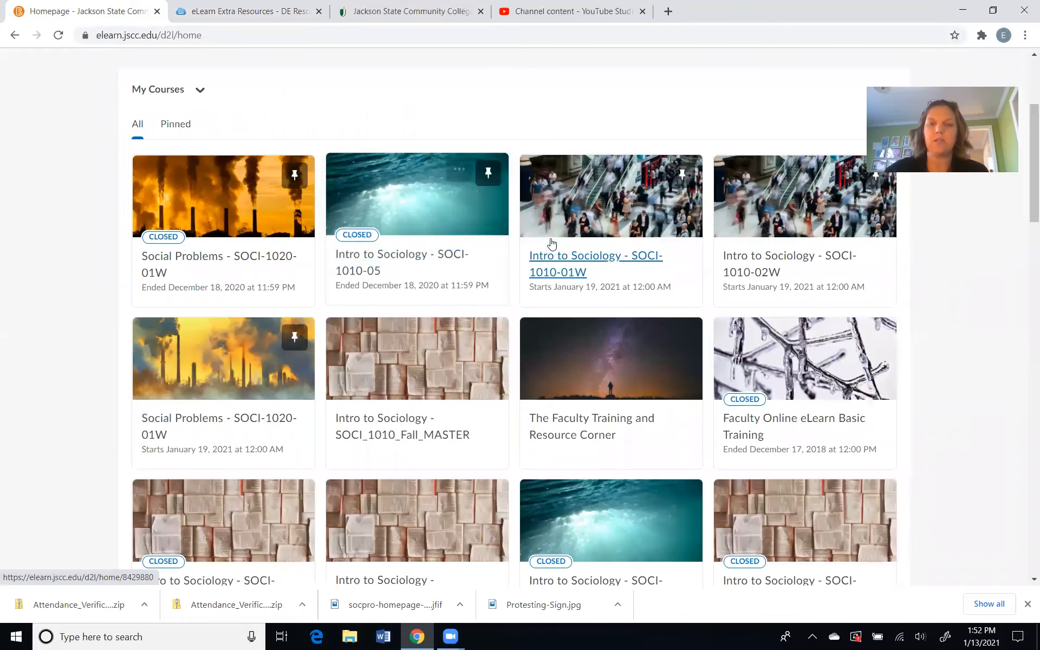
click(553, 245)
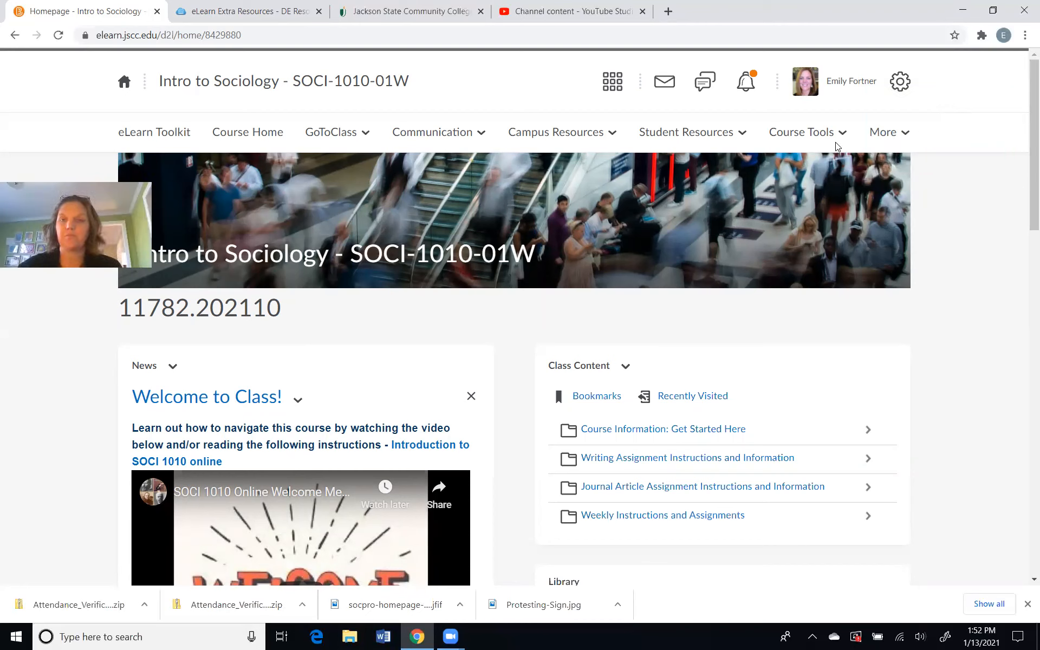
Open Import/Export/Copy Components in the course administration and start an Import Components operation
click(908, 138)
click(870, 298)
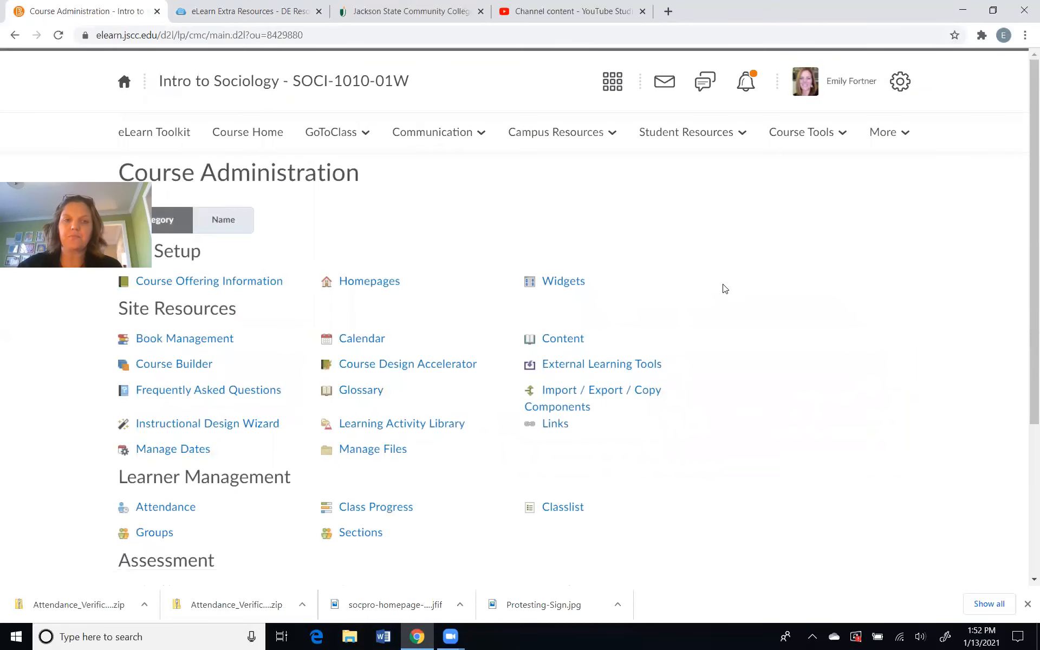
scroll(716, 264, down, 1)
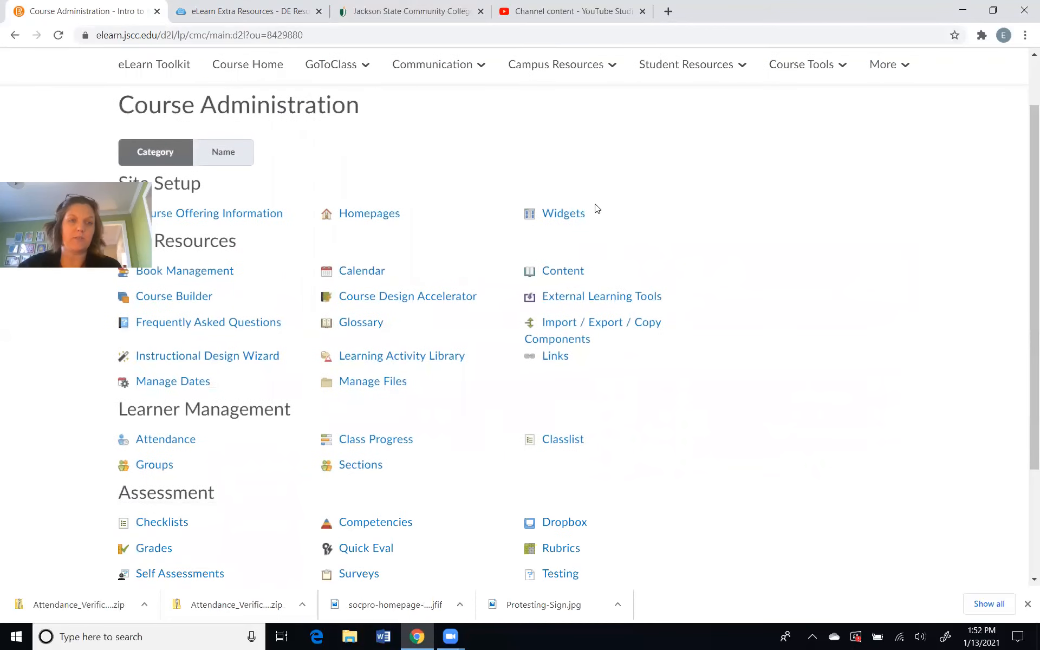
click(581, 329)
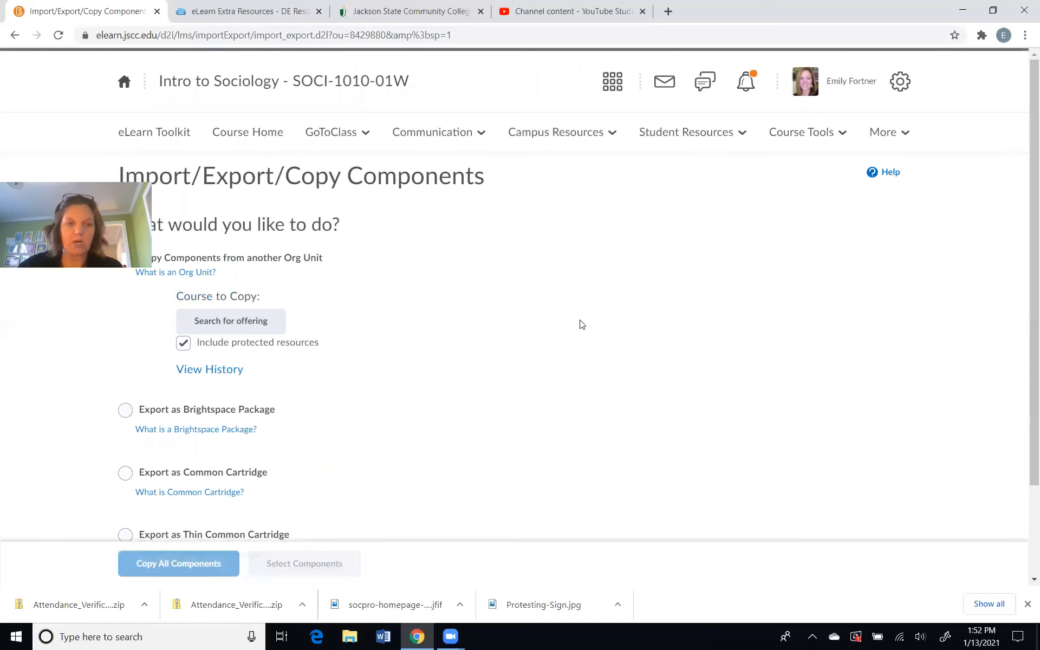
scroll(419, 277, down, 2)
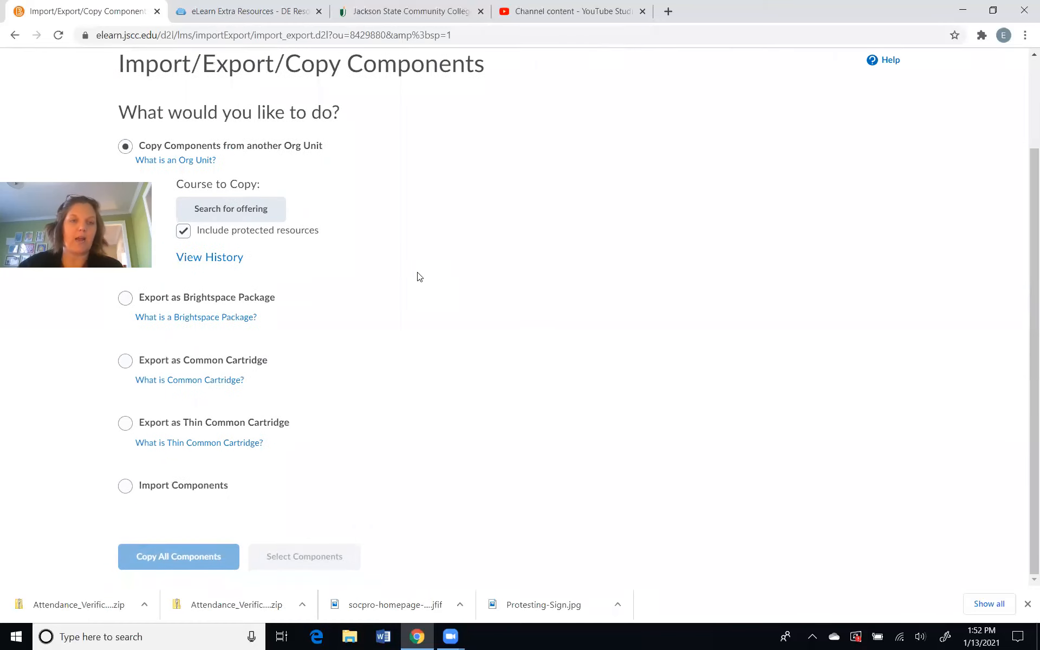
click(126, 487)
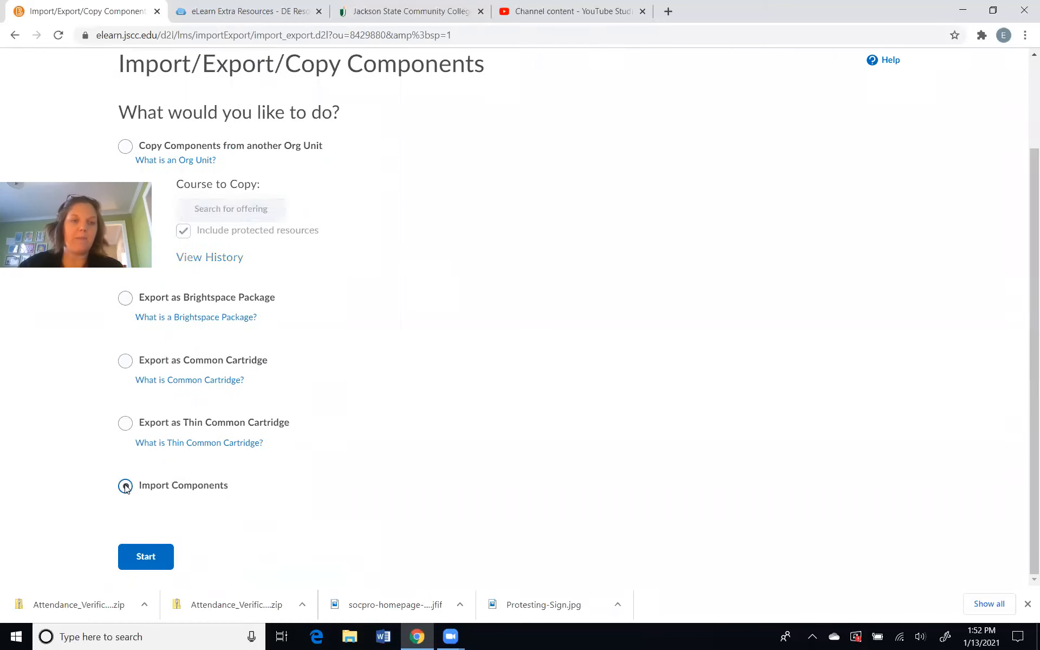
click(139, 558)
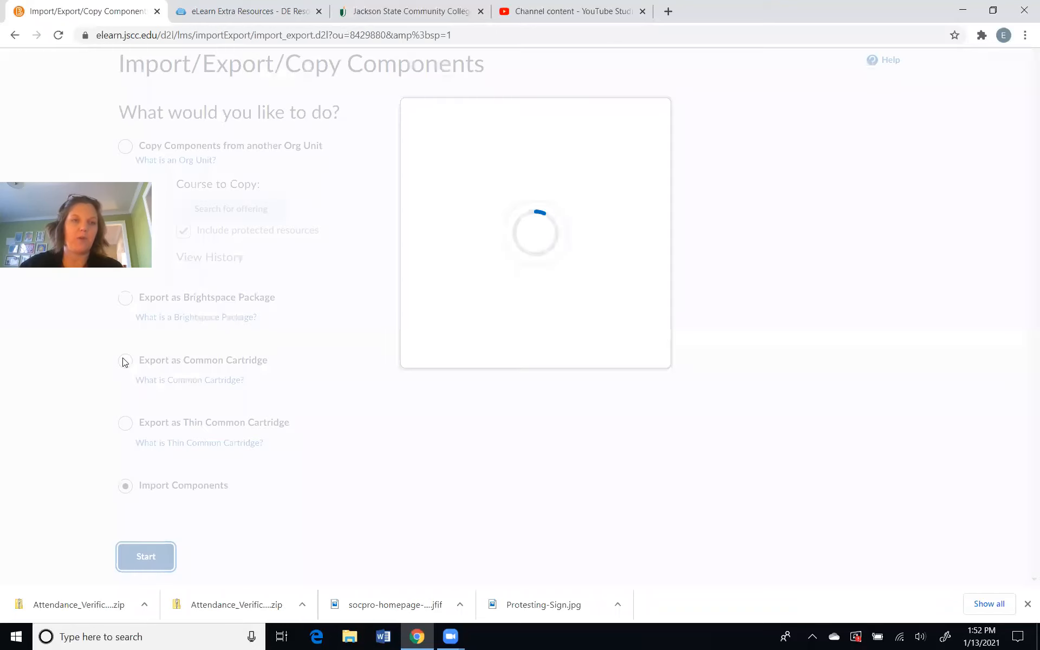
Import all components from Attendance_Verification (1).zip in the Downloads folder and view the course content
click(360, 241)
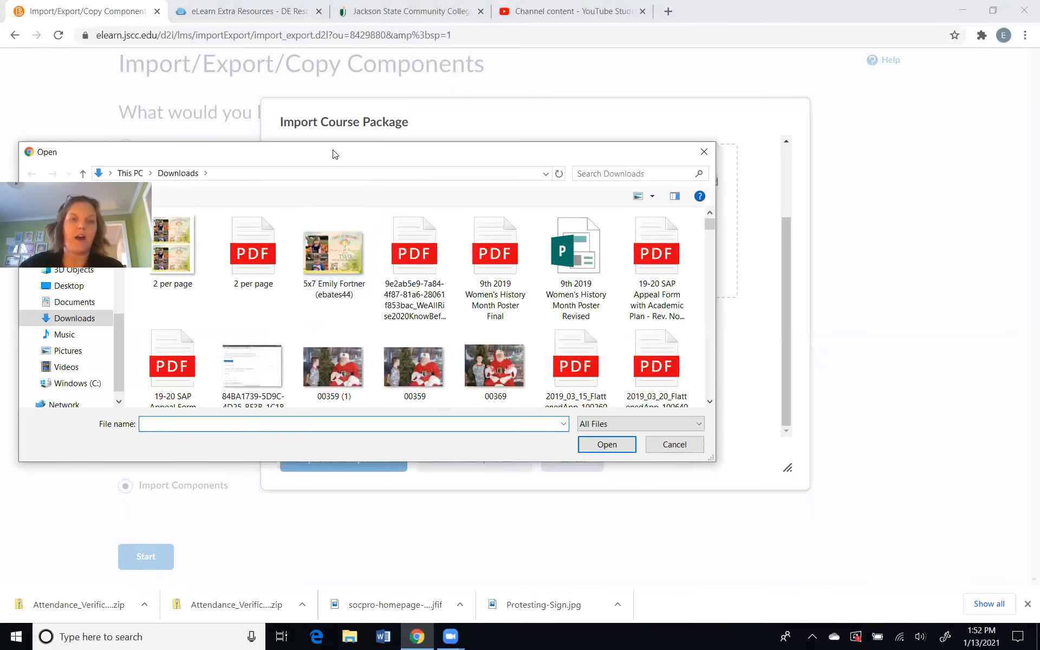
drag(335, 155, 499, 100)
scroll(502, 185, down, 5)
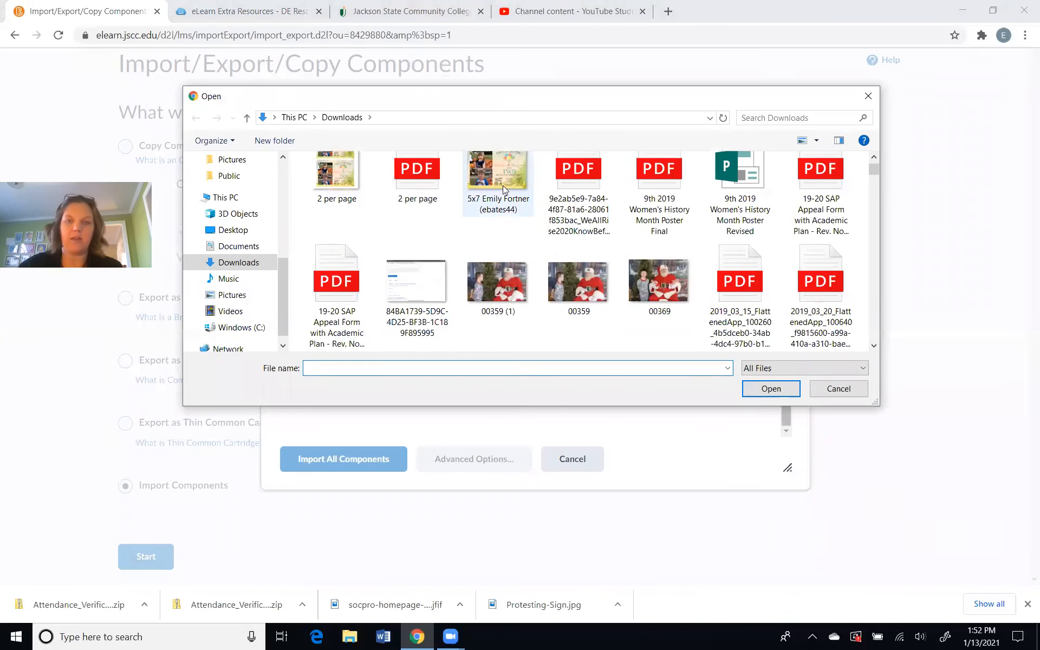
scroll(506, 189, down, 2)
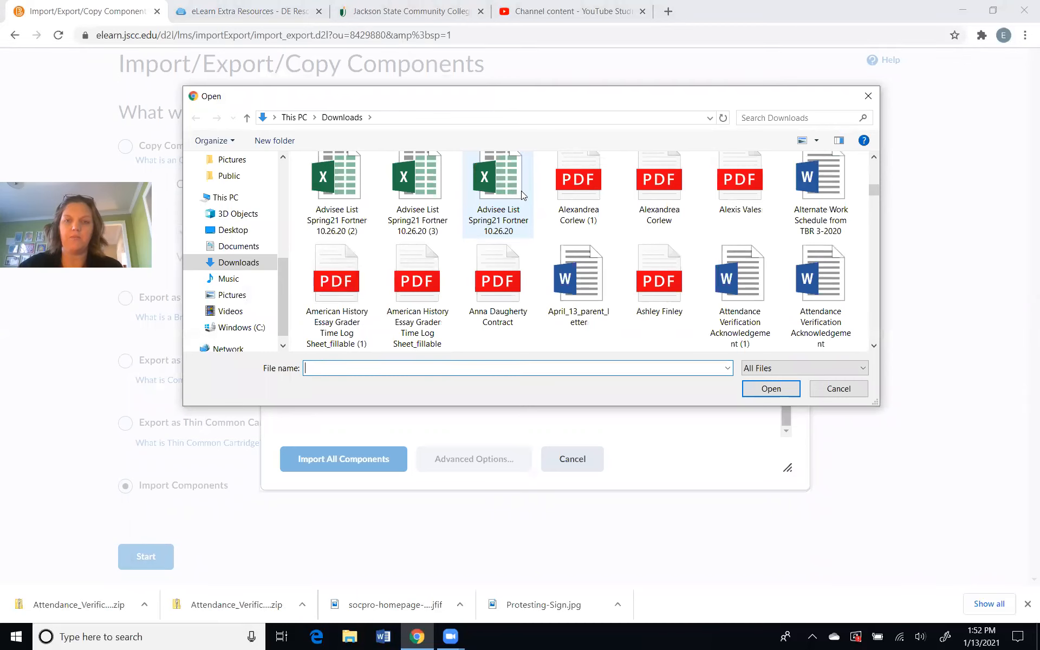
scroll(521, 191, down, 2)
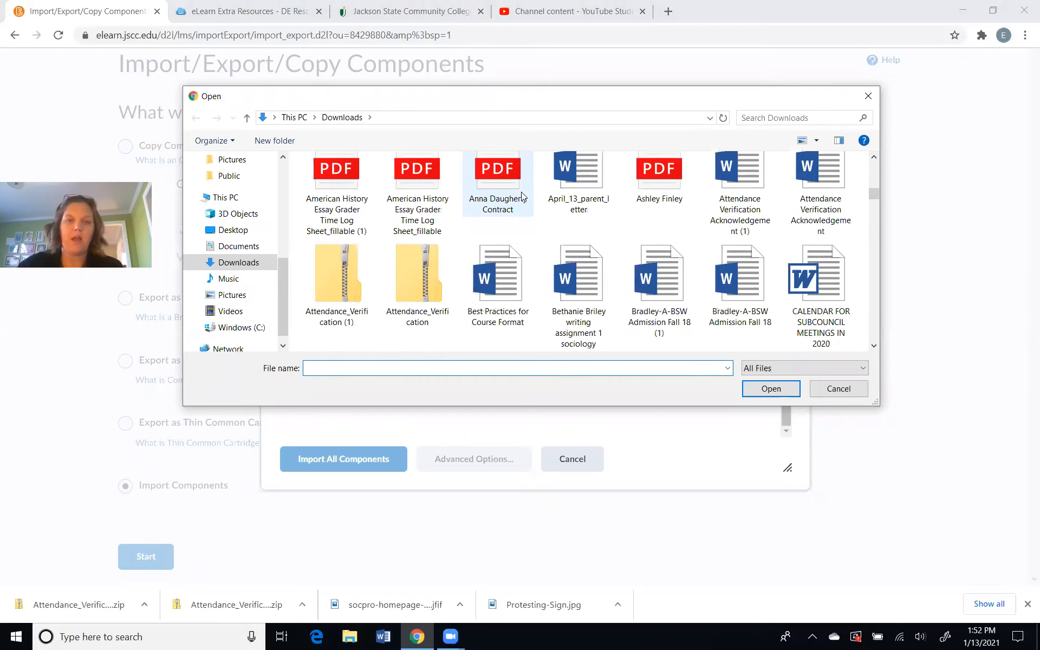
double_click(343, 280)
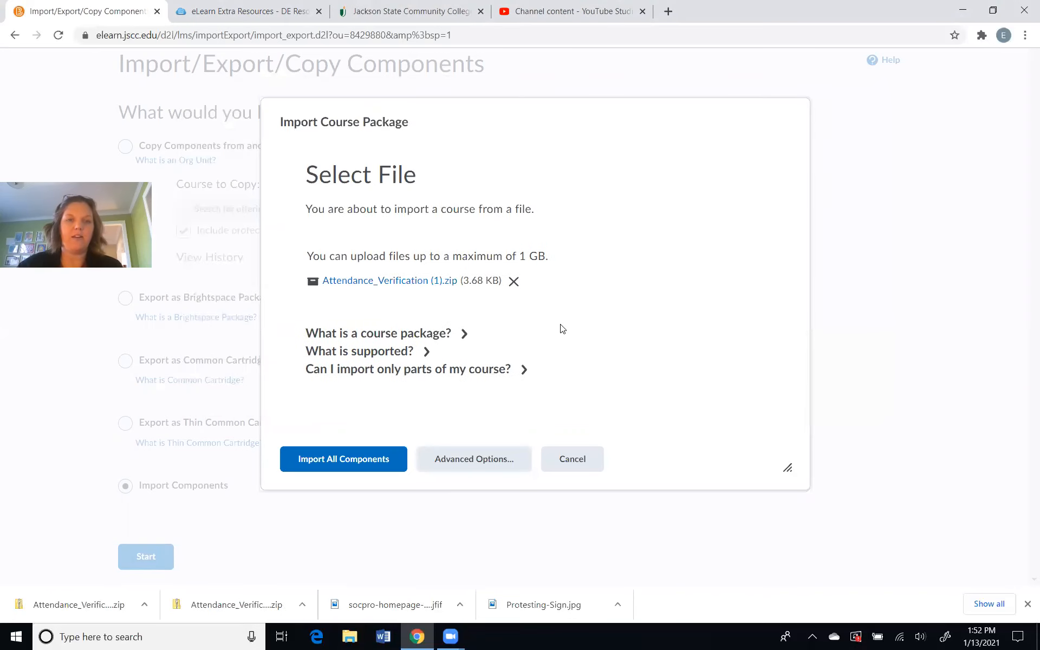
click(348, 460)
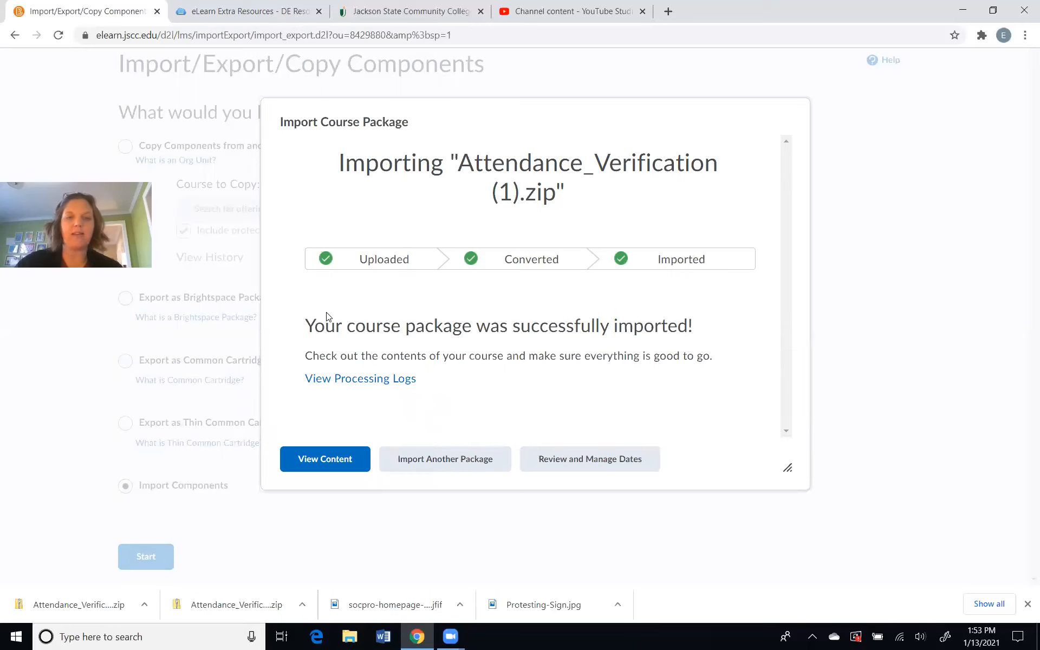
click(307, 466)
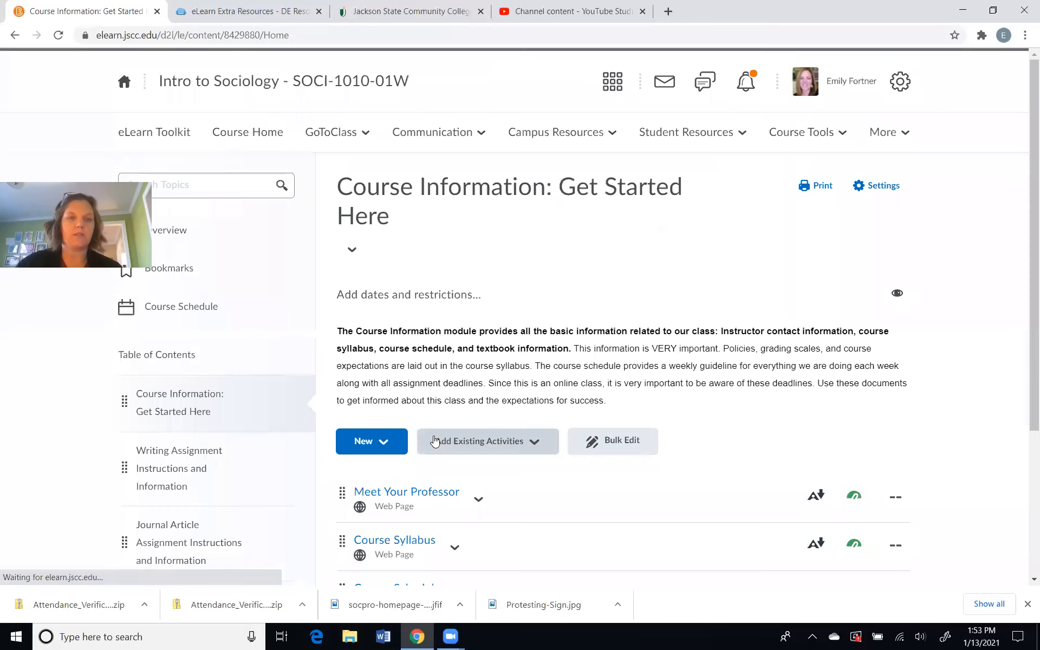
Go to the course's Testing area and open the Attendance Verification - IMPORTANT quiz for editing
click(367, 139)
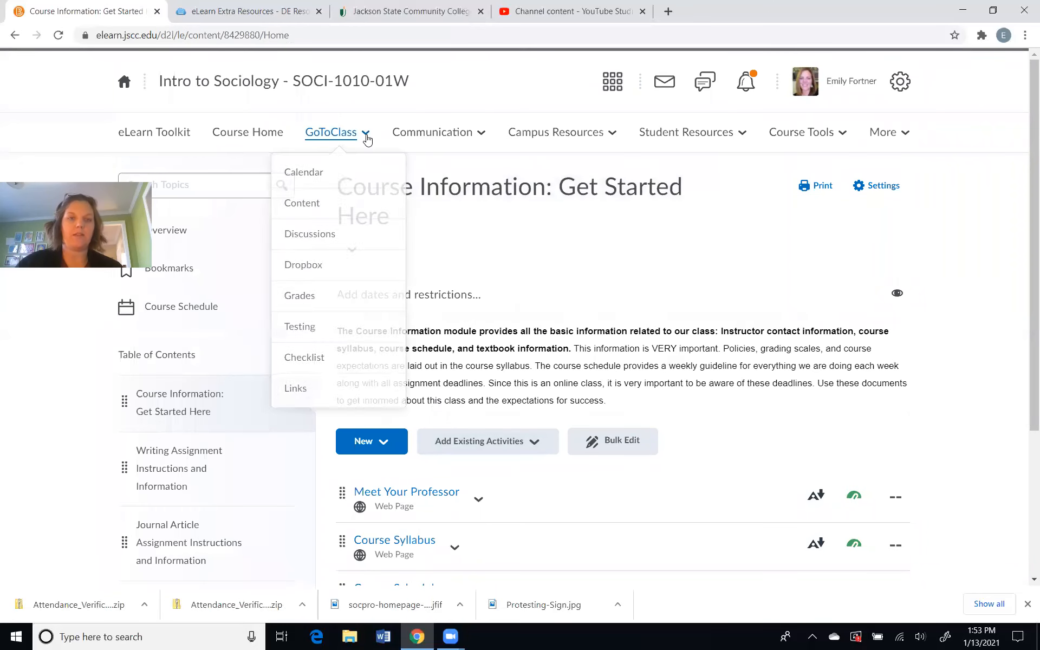
click(308, 334)
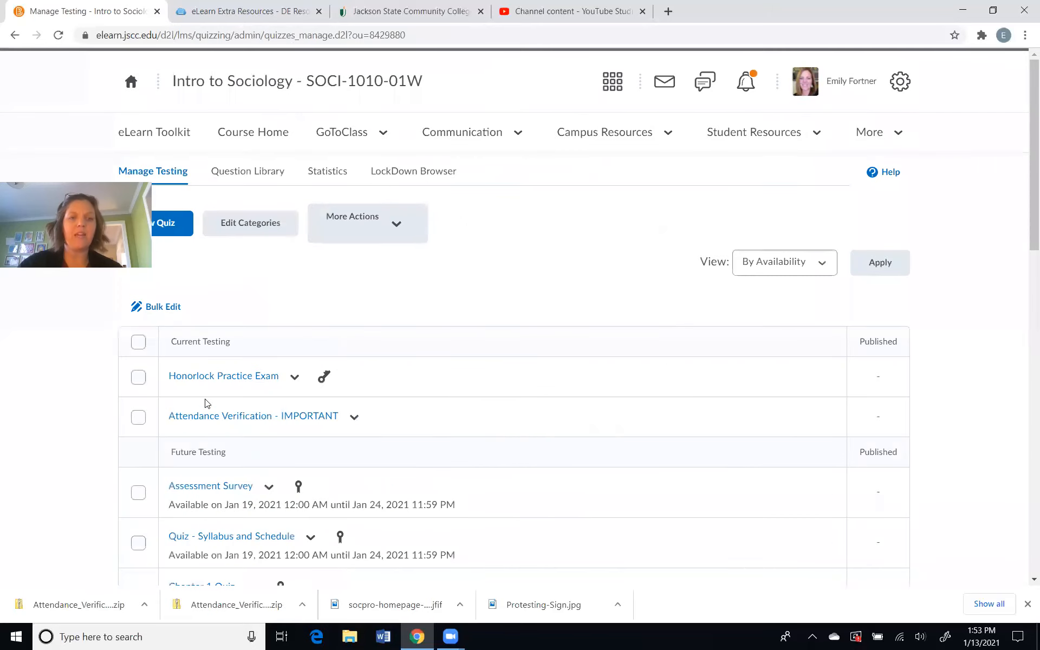
click(355, 419)
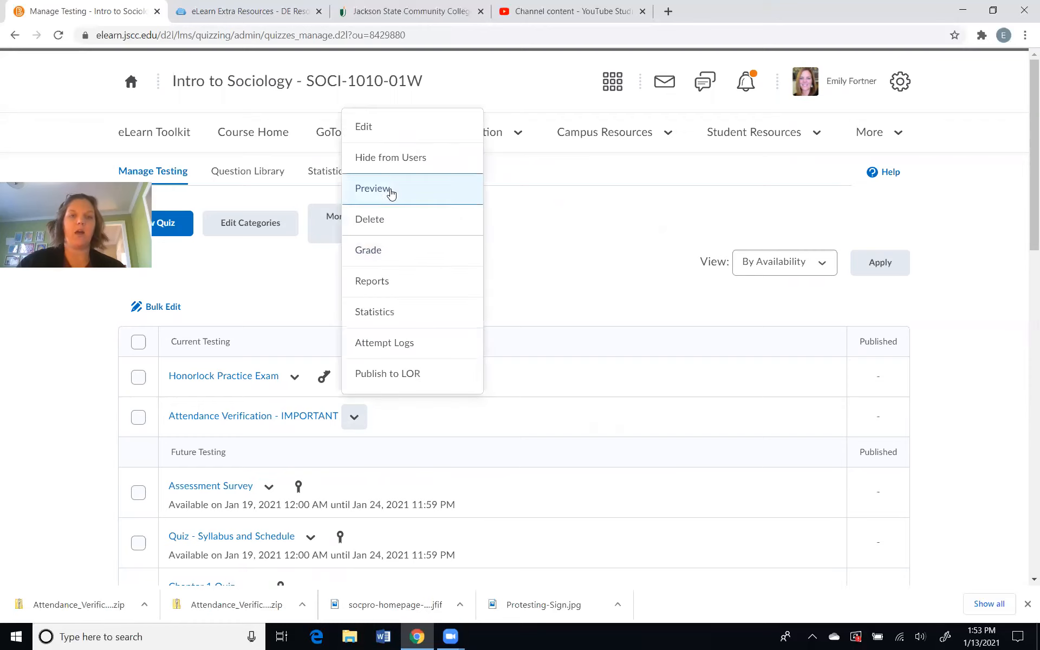
click(395, 132)
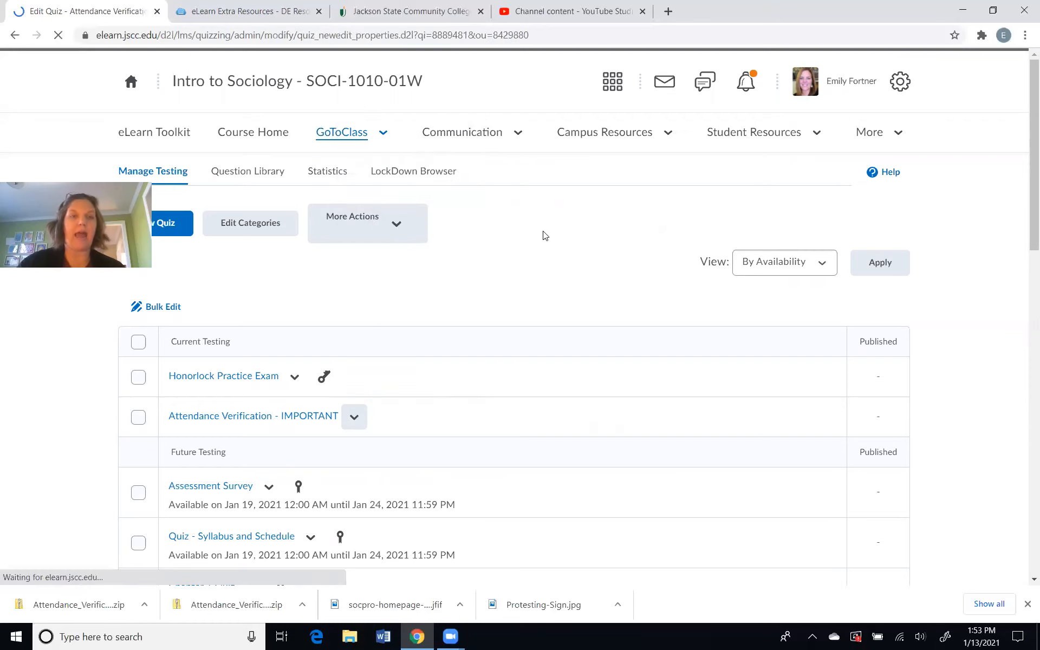
Preview the quiz's first question about reading the syllabus, including its YES answer, and close the preview
scroll(471, 275, down, 3)
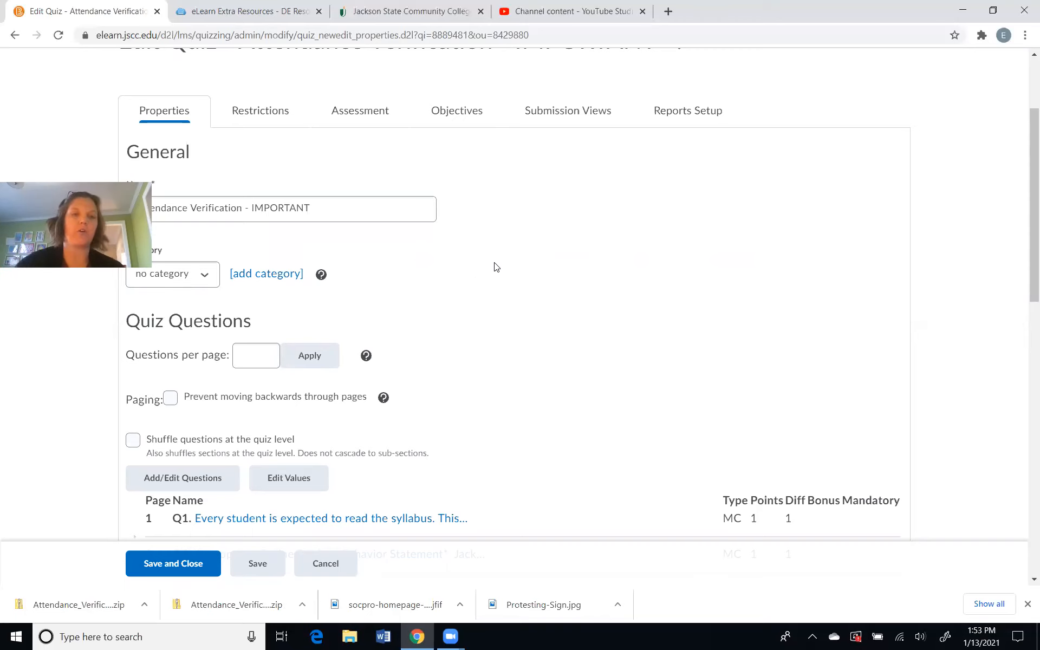
scroll(514, 259, down, 3)
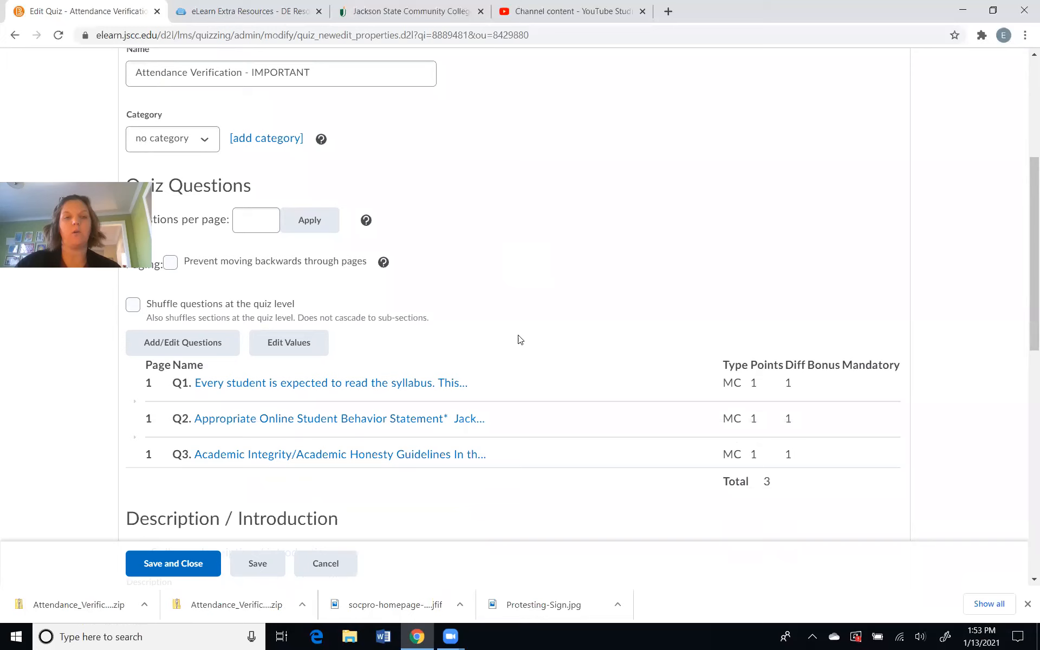
click(403, 386)
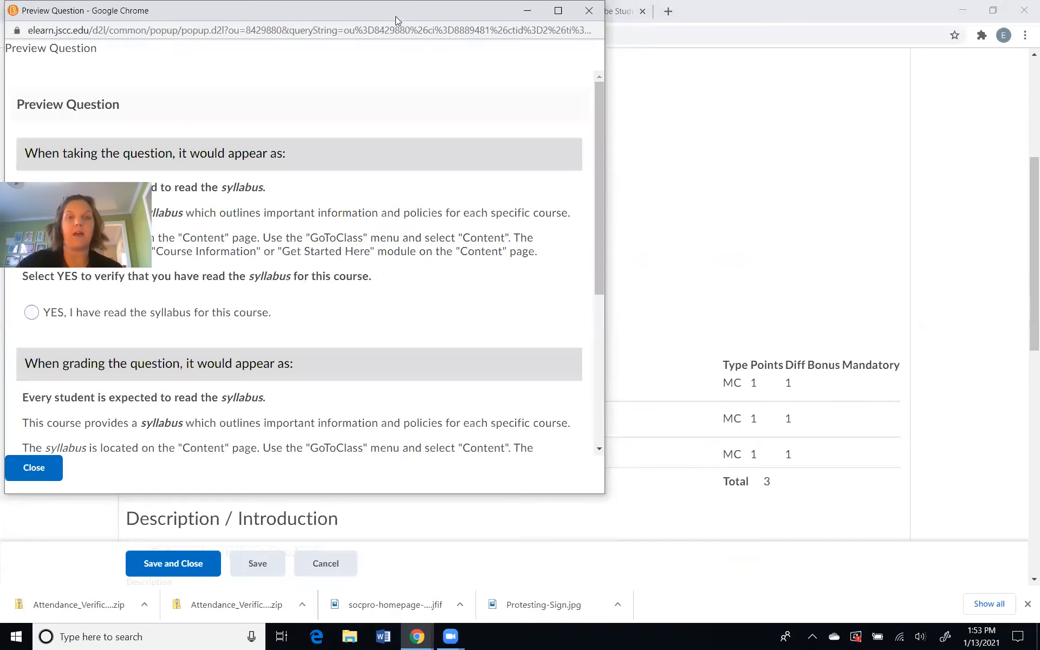
drag(406, 18, 668, 39)
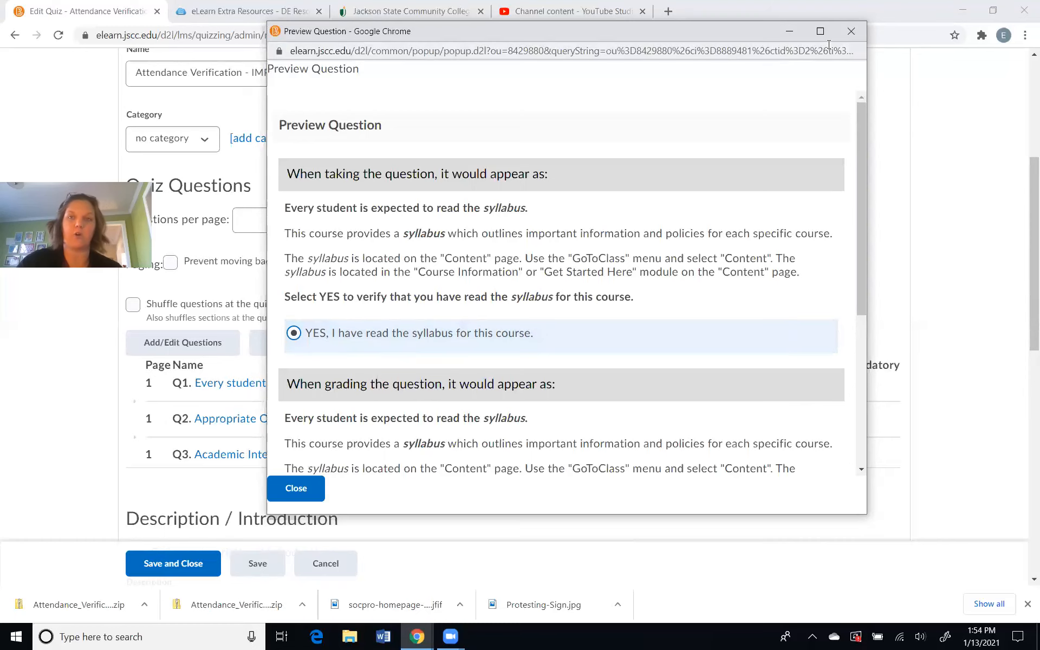
click(850, 32)
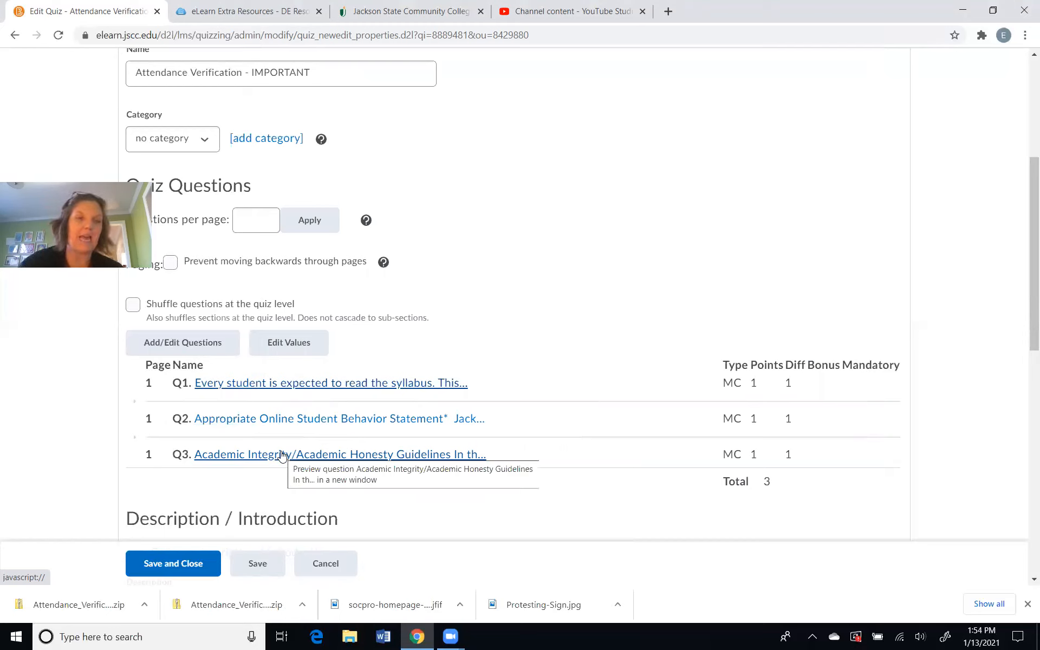
Enable a due date in the quiz's restrictions and set it to 1/24/2021
scroll(457, 406, up, 5)
click(274, 252)
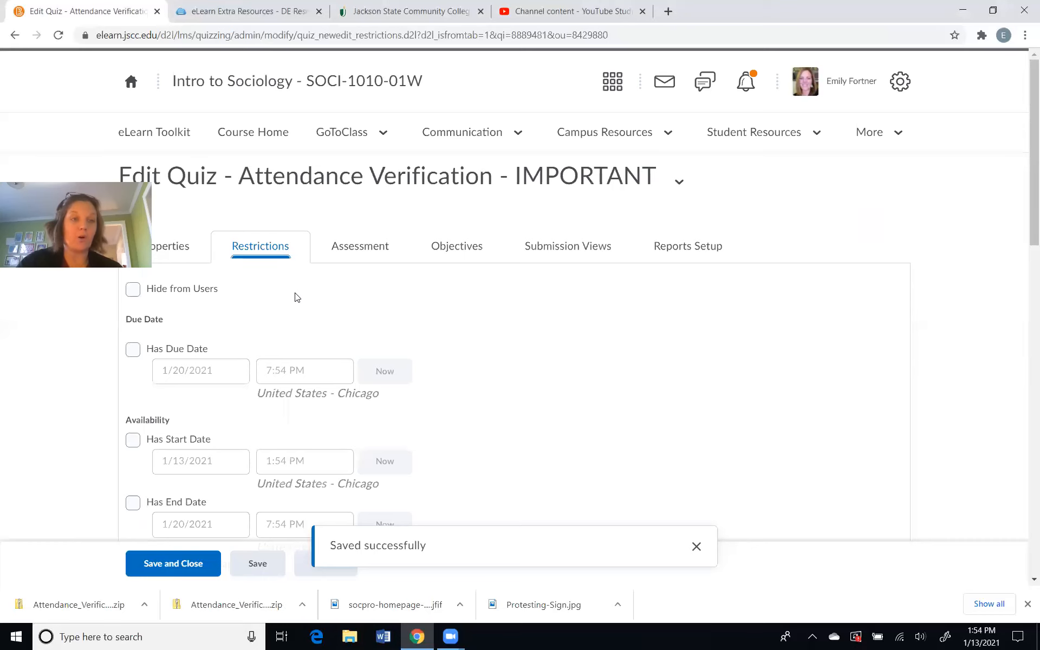
click(132, 348)
click(194, 370)
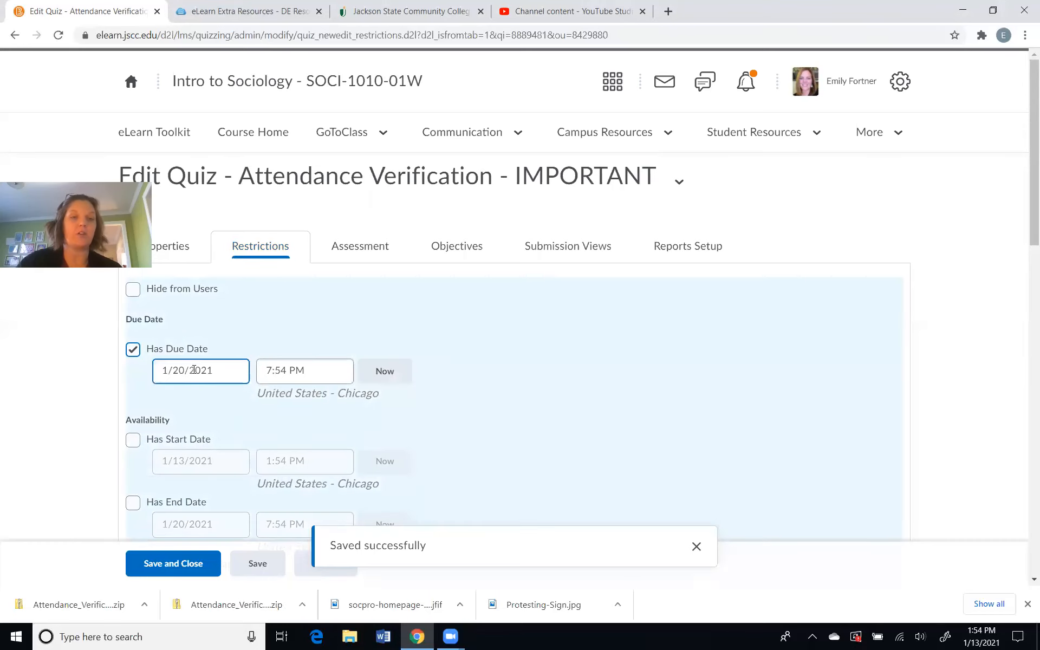
click(173, 313)
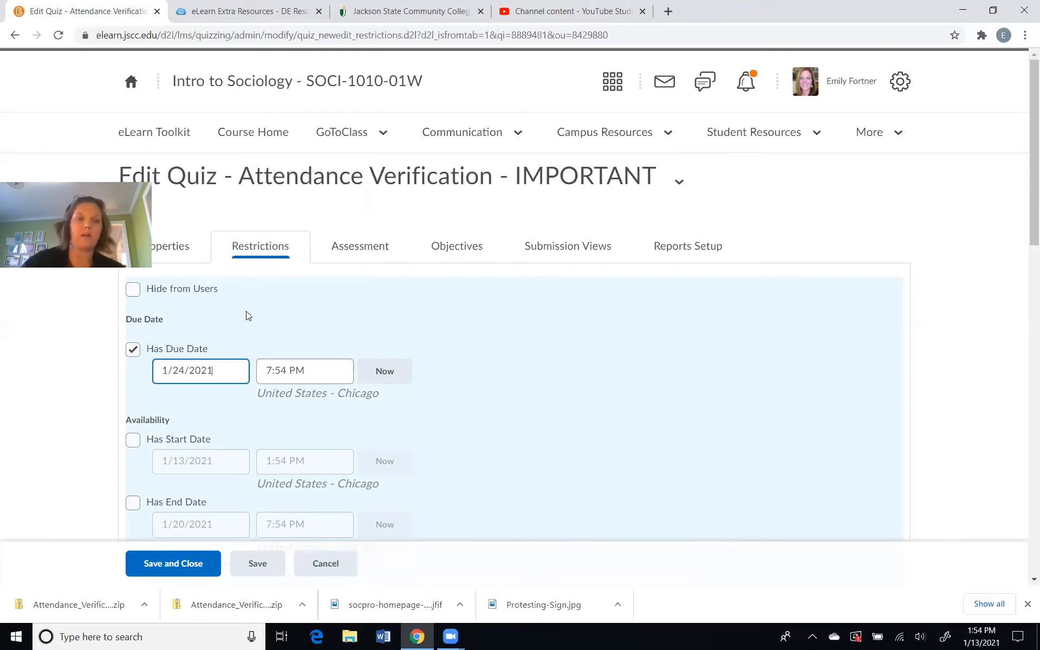
Set the quiz's due time to 11:59 PM
click(301, 371)
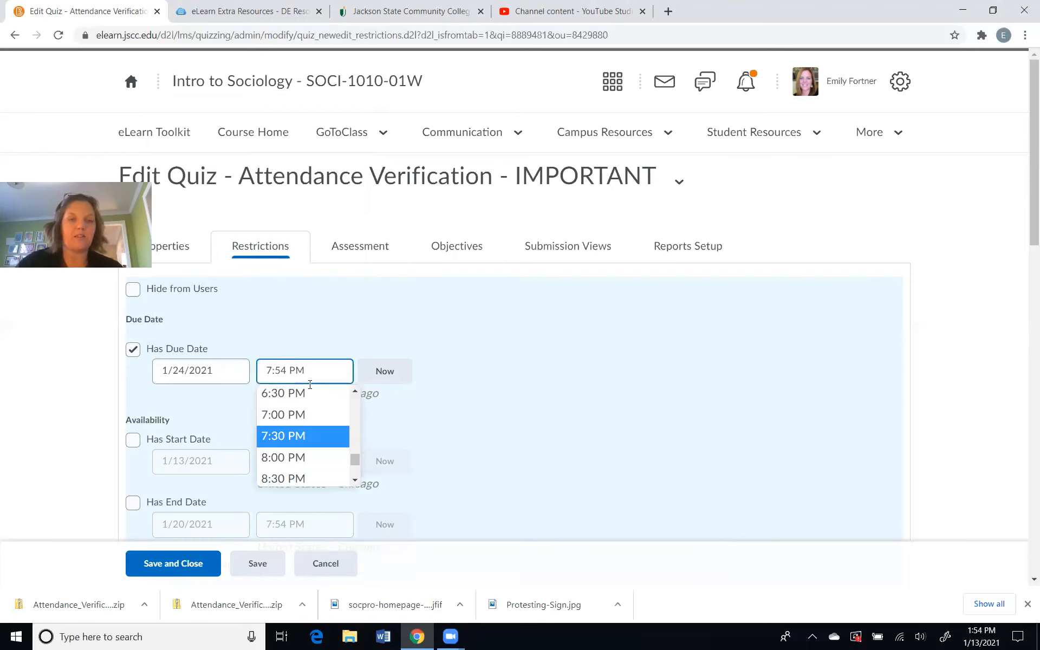
scroll(316, 420, down, 3)
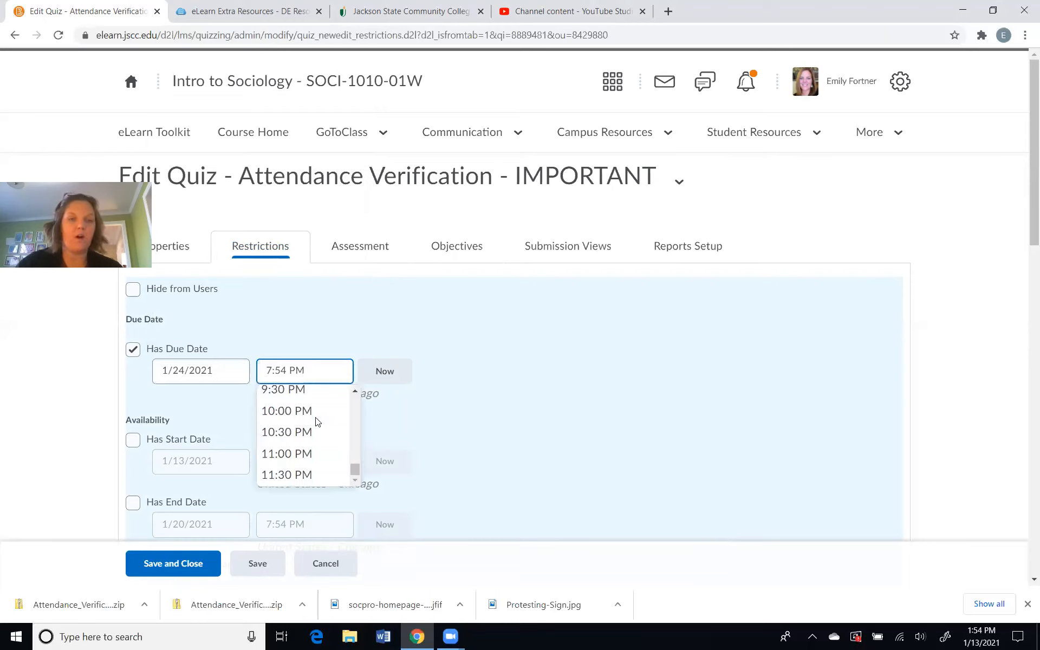
click(298, 476)
click(293, 366)
key(BackSpace)
key(BackSpace)
text(59)
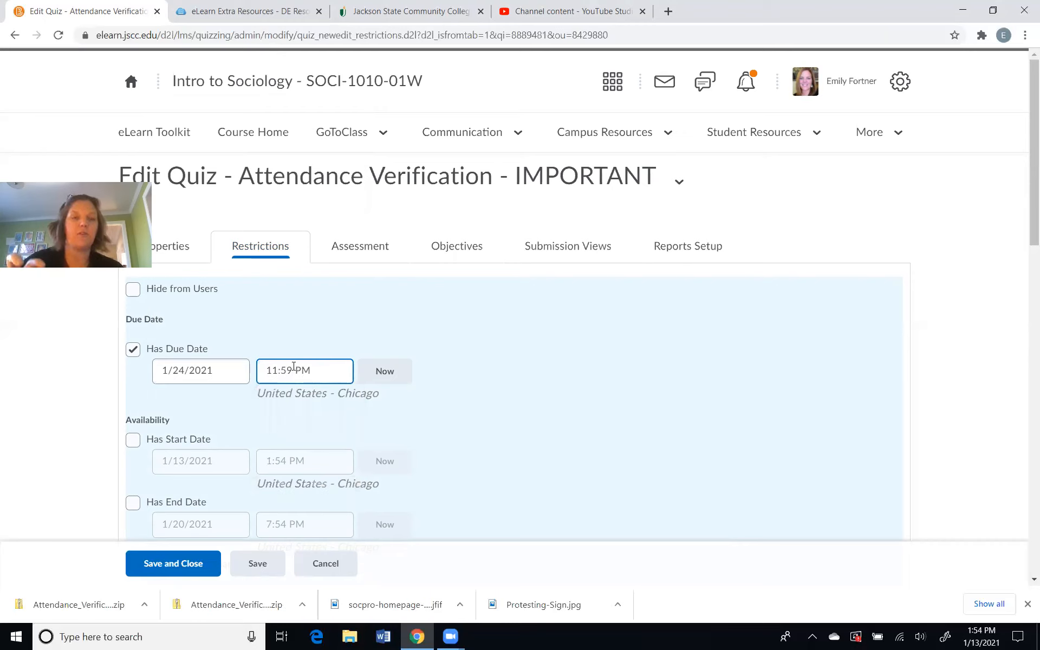
click(542, 367)
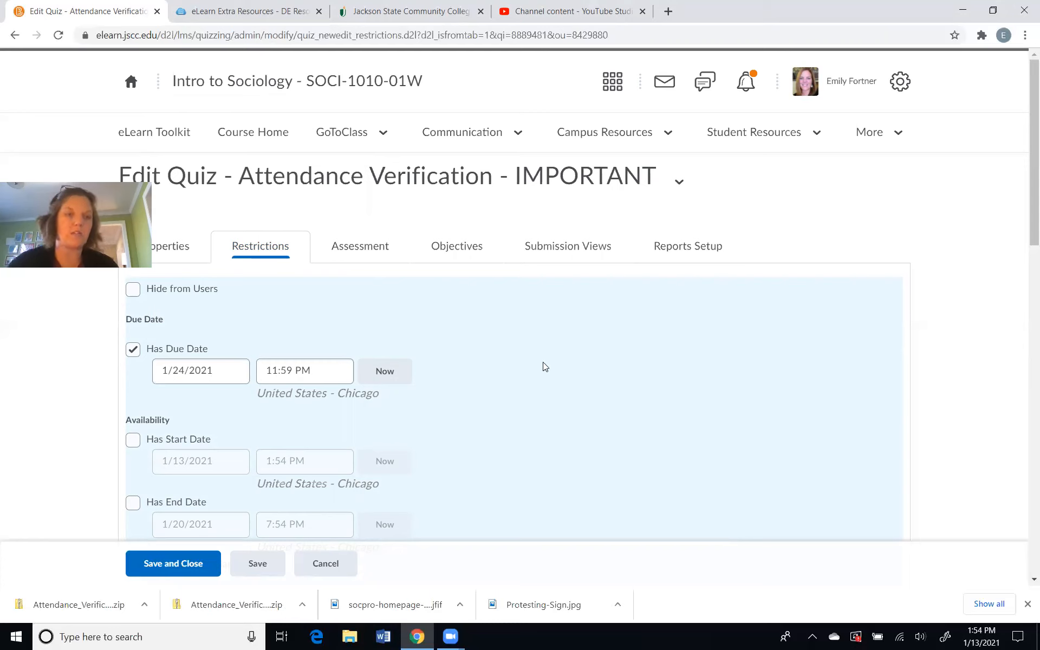
In the quiz's assessment settings, start a new grade item and name it Attendance Verification
scroll(547, 364, down, 6)
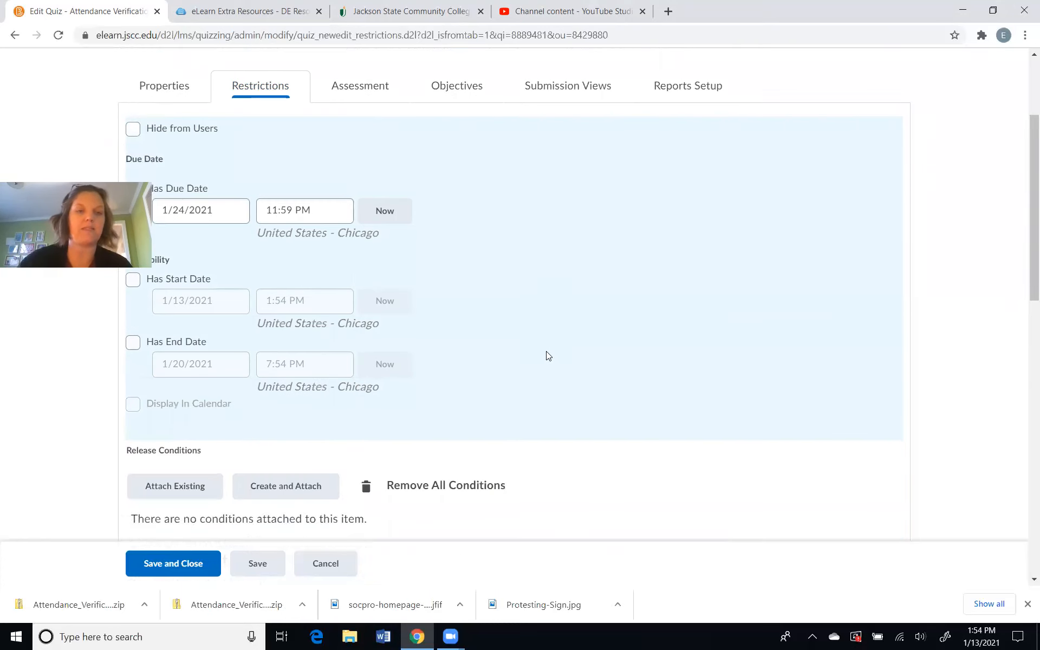
scroll(546, 364, down, 8)
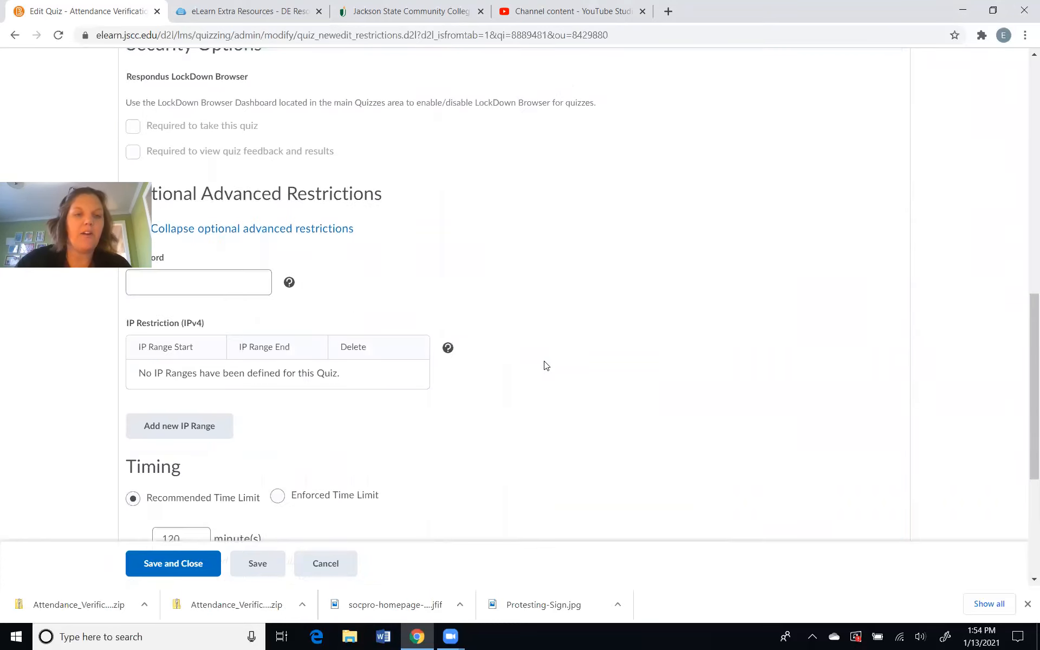
scroll(544, 363, down, 3)
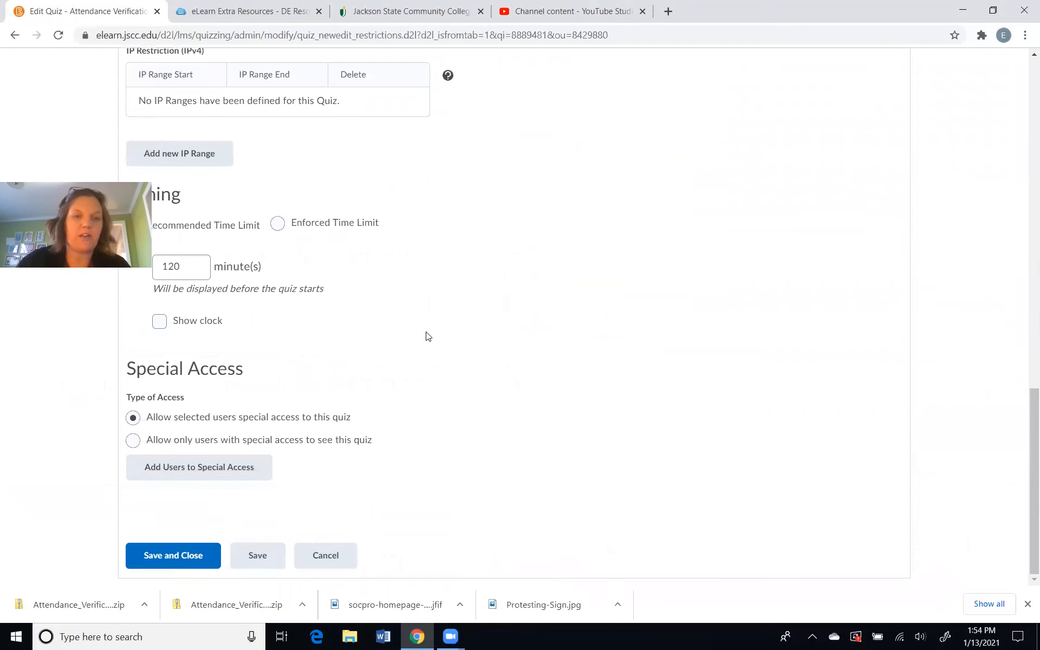
scroll(488, 355, up, 15)
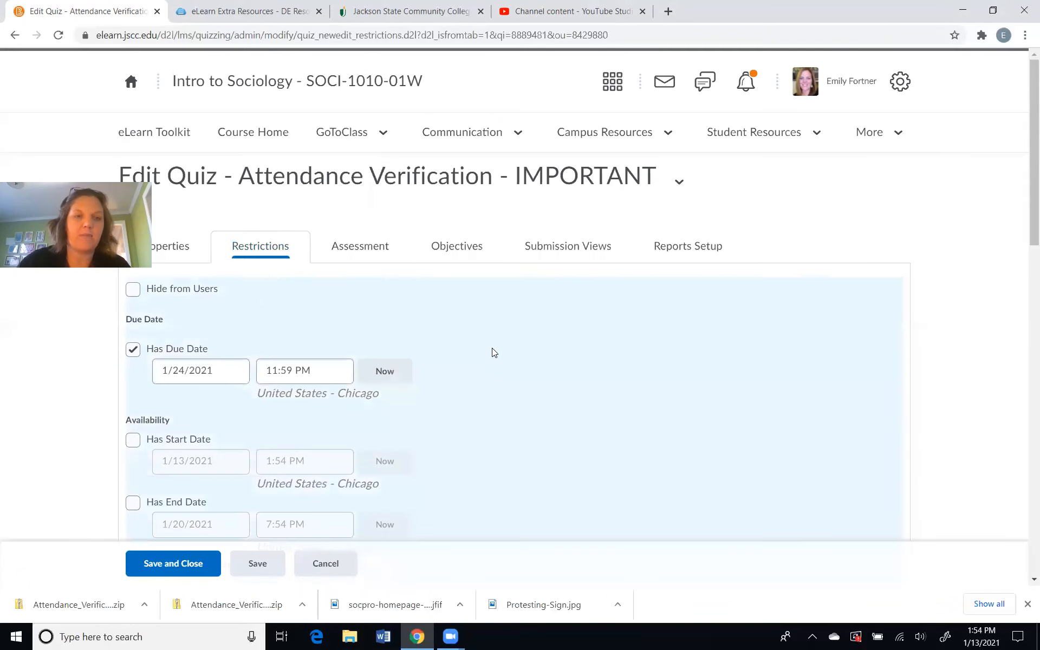
click(371, 251)
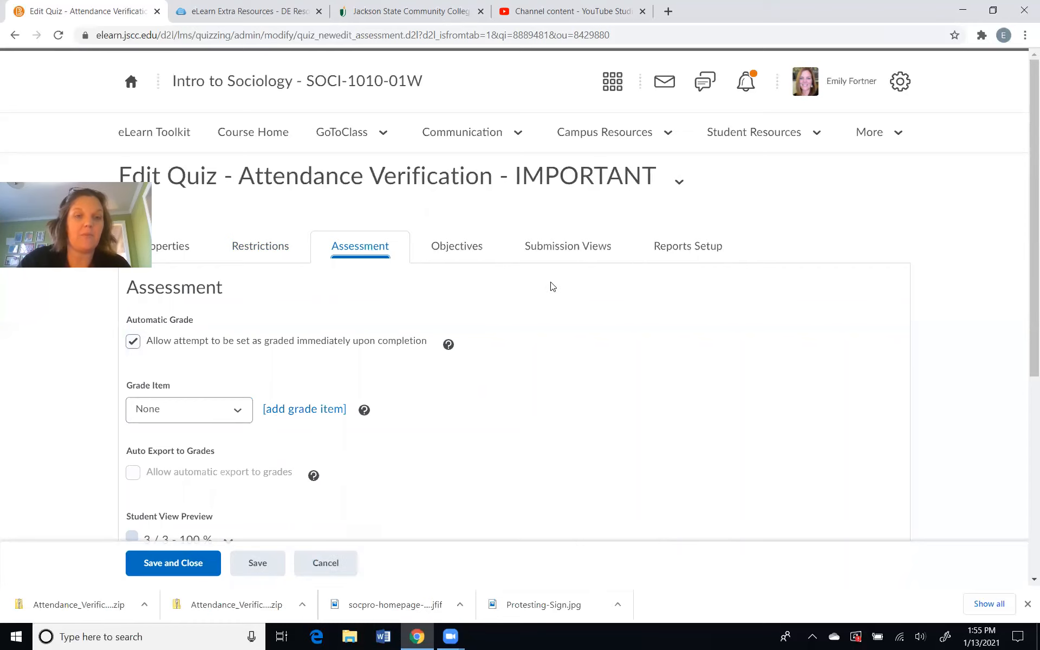
scroll(553, 285, down, 1)
click(304, 342)
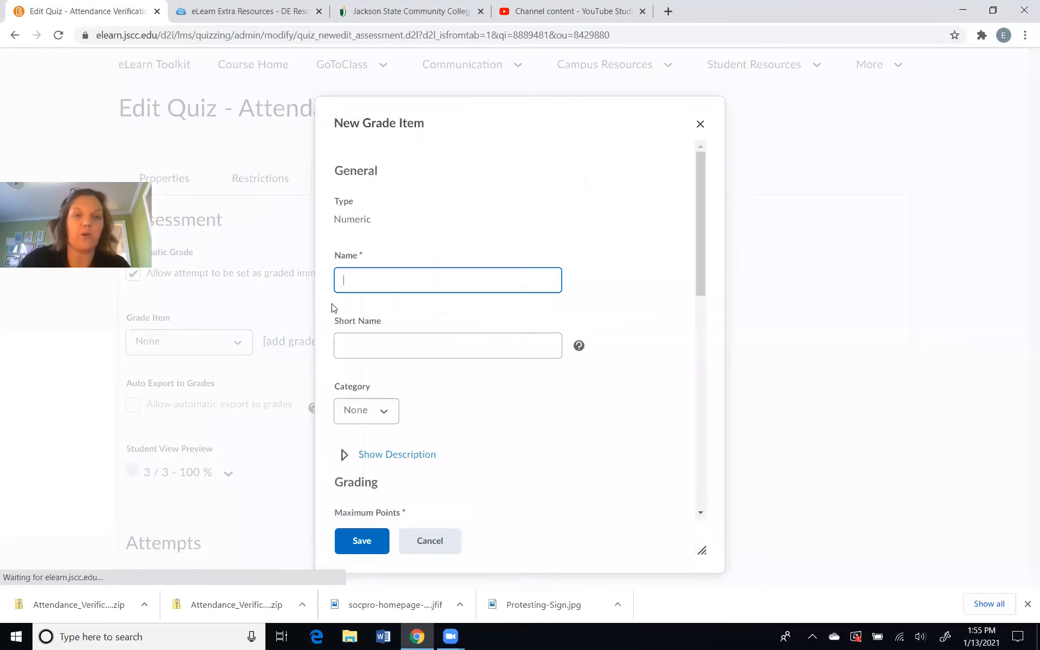
text(A)
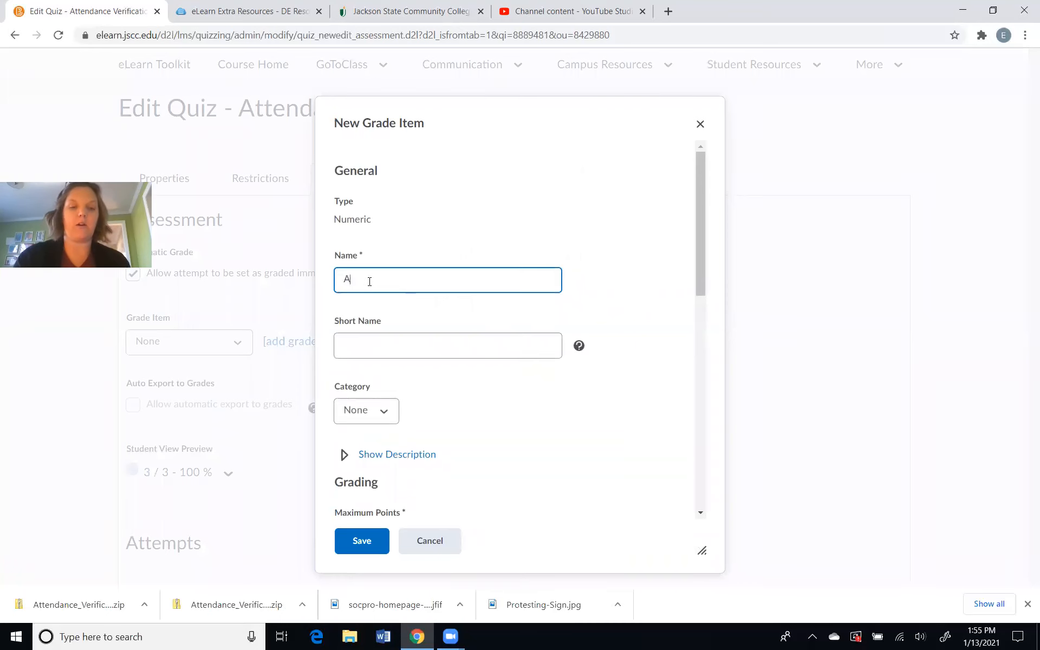
text(ttendance Verification)
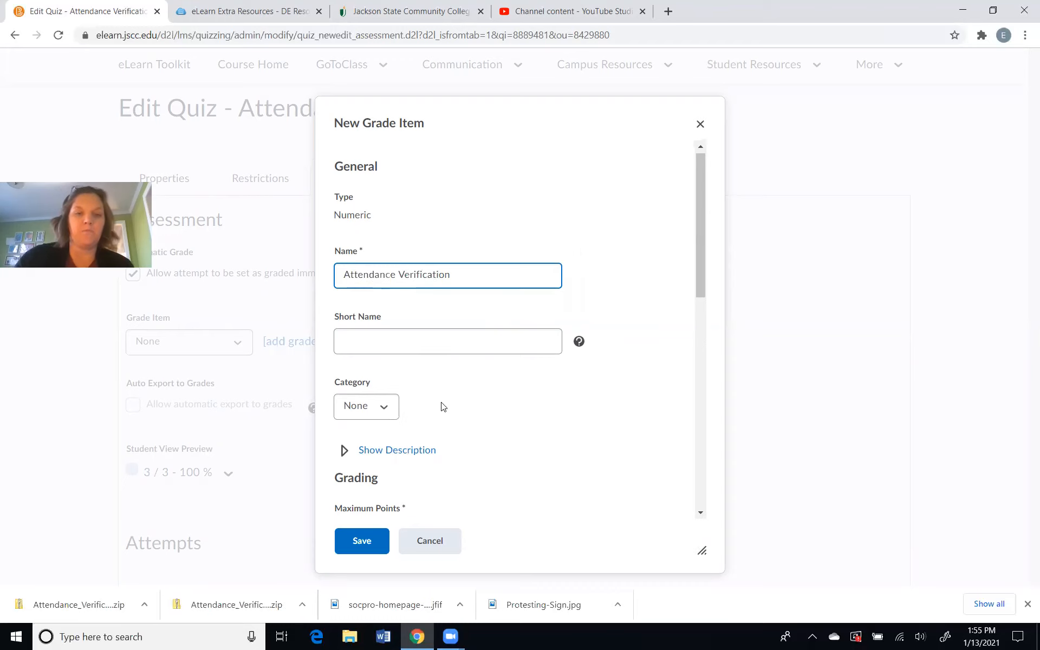
Set the new grade item's maximum points to 3 and exclude it from the final grade calculation
scroll(428, 390, down, 5)
click(364, 264)
drag(363, 265, 339, 261)
text(3)
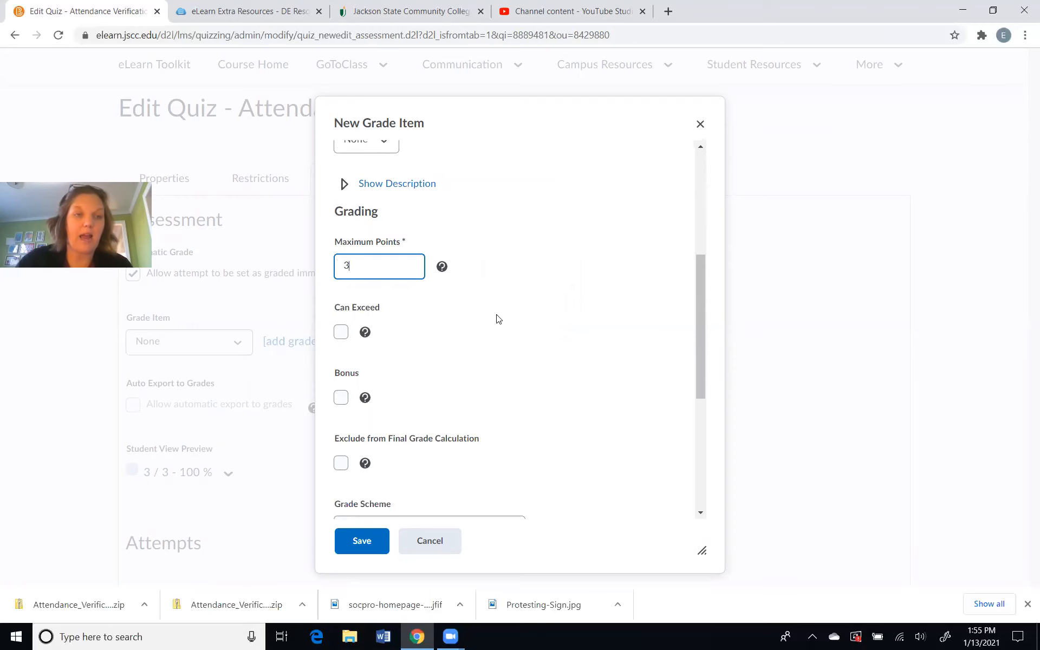
scroll(498, 318, down, 1)
click(341, 396)
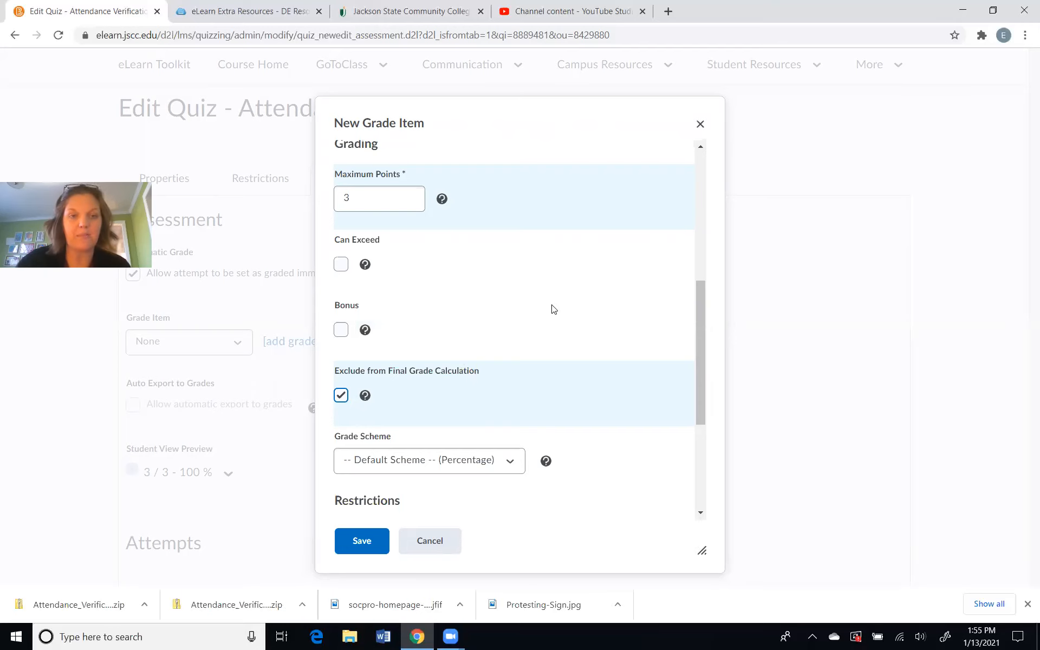
Hide the Attendance Verification grade item from users and save it
scroll(553, 309, down, 4)
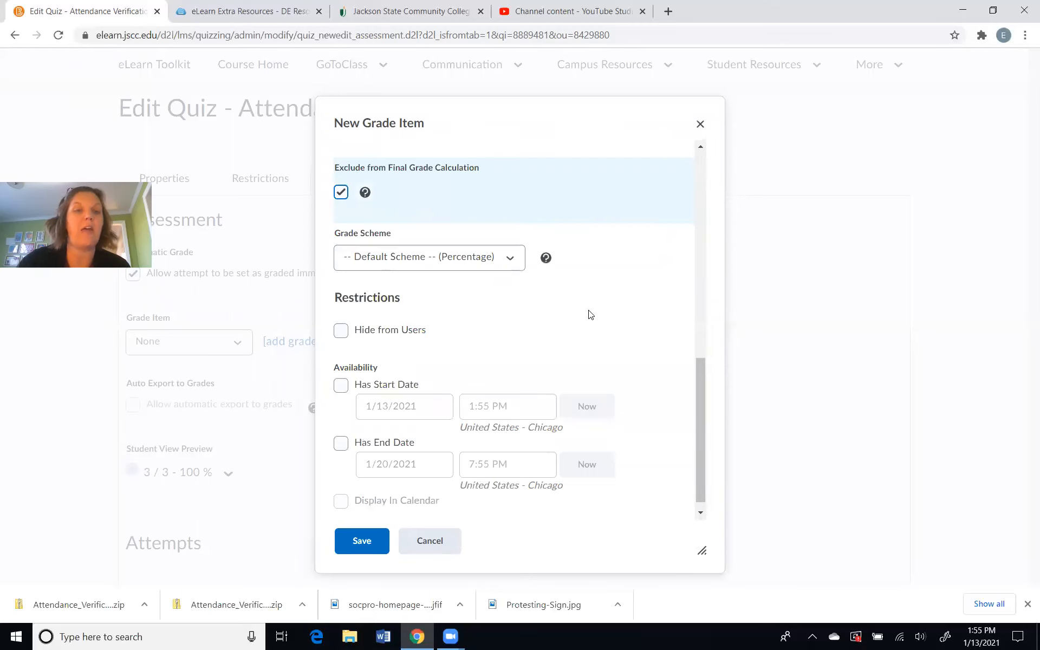
scroll(590, 313, down, 1)
scroll(593, 314, up, 5)
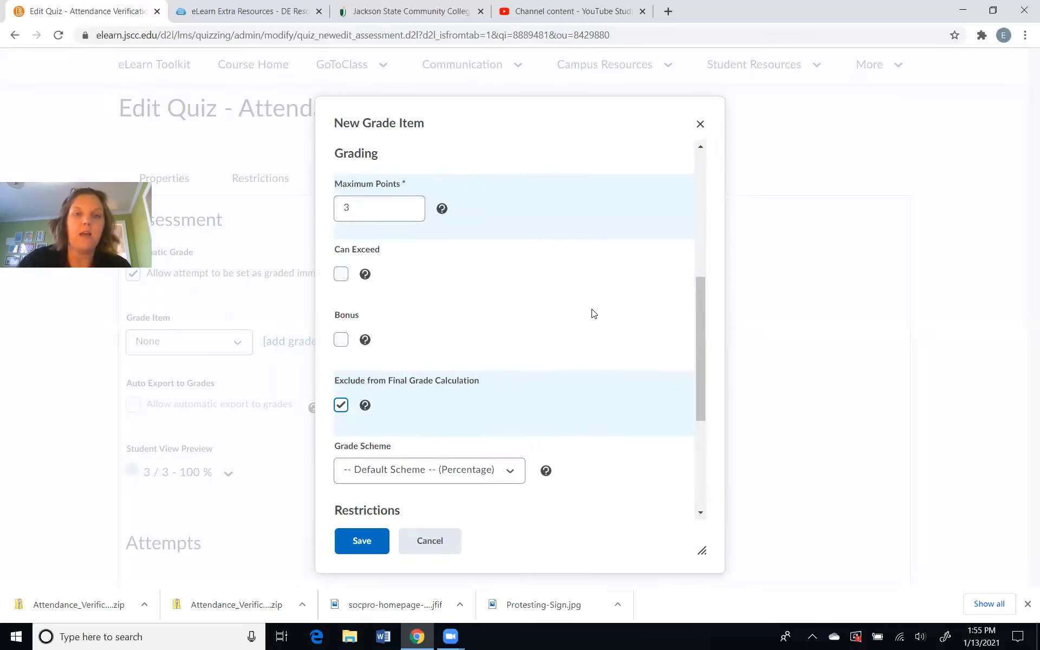
scroll(593, 313, up, 5)
scroll(594, 313, down, 9)
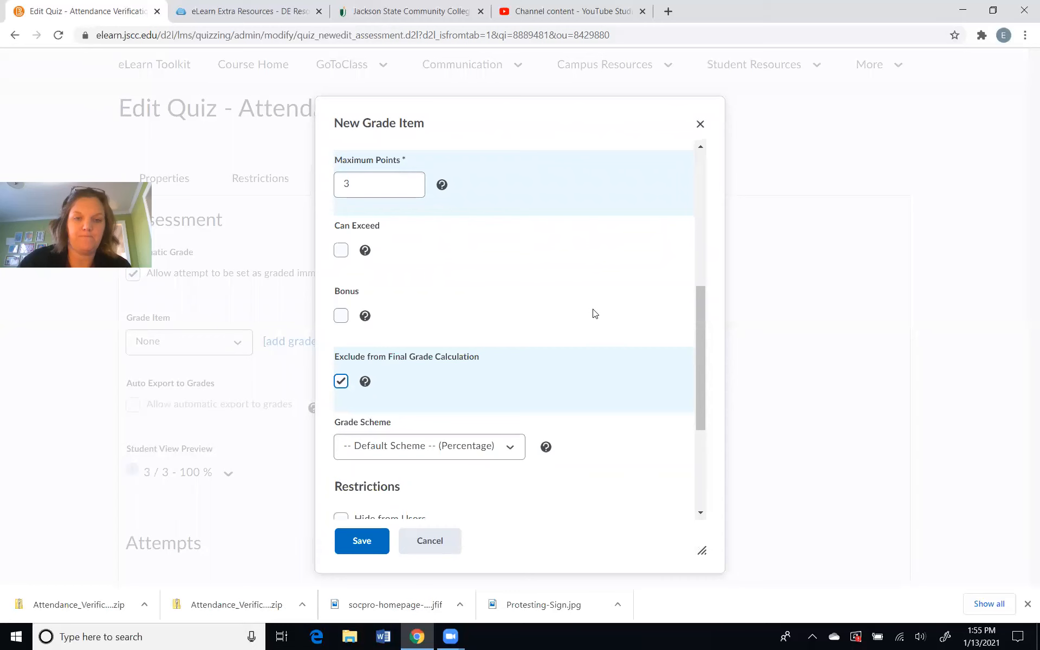
click(366, 318)
scroll(555, 323, up, 4)
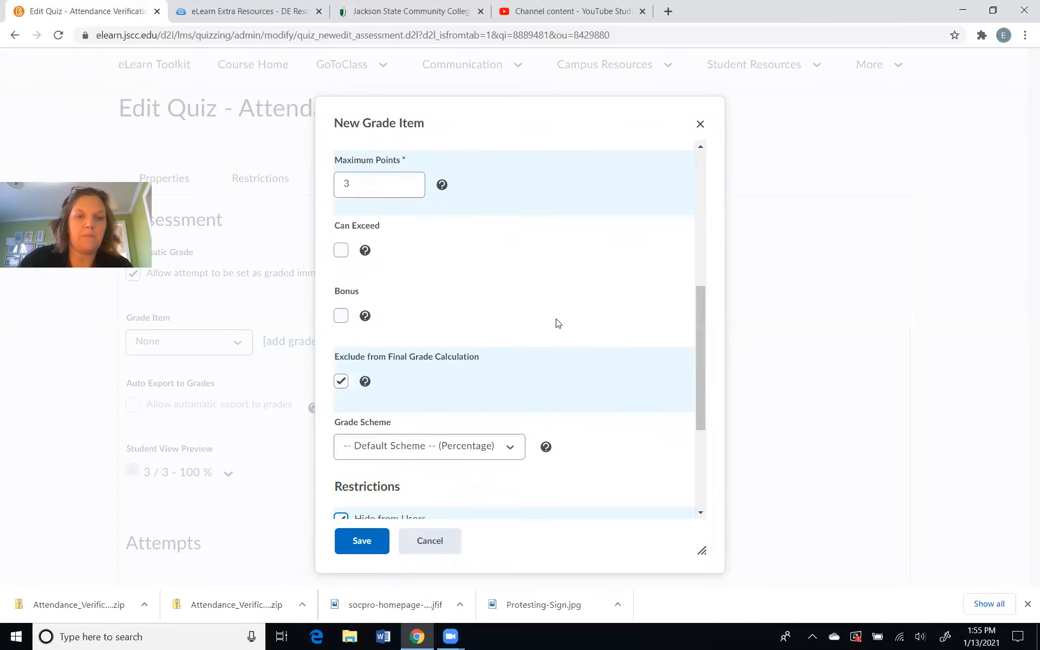
scroll(558, 323, up, 2)
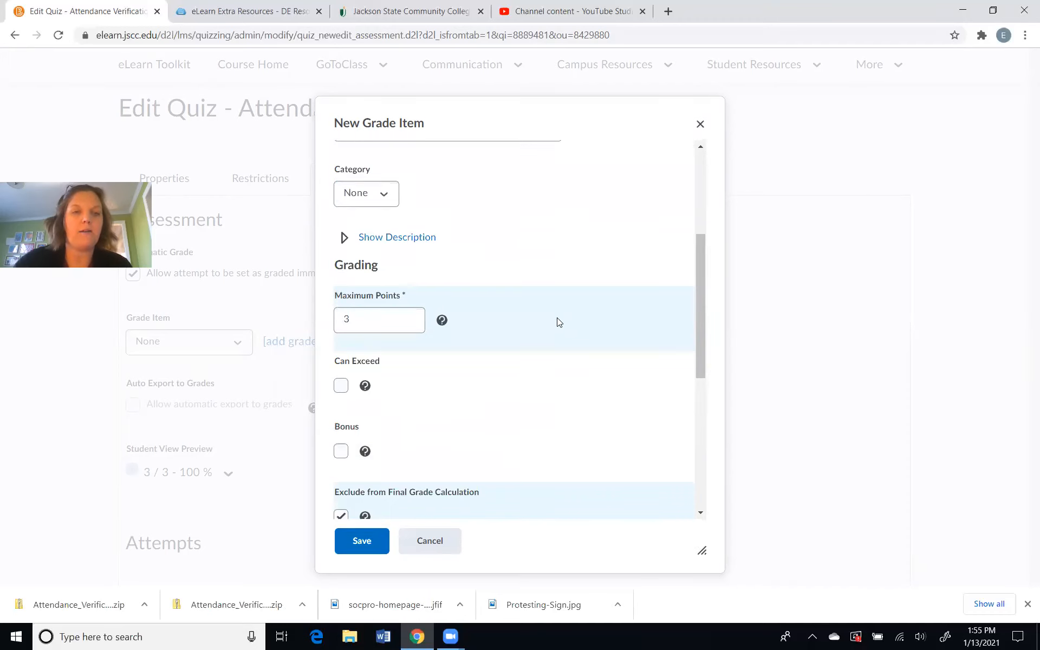
scroll(559, 322, down, 5)
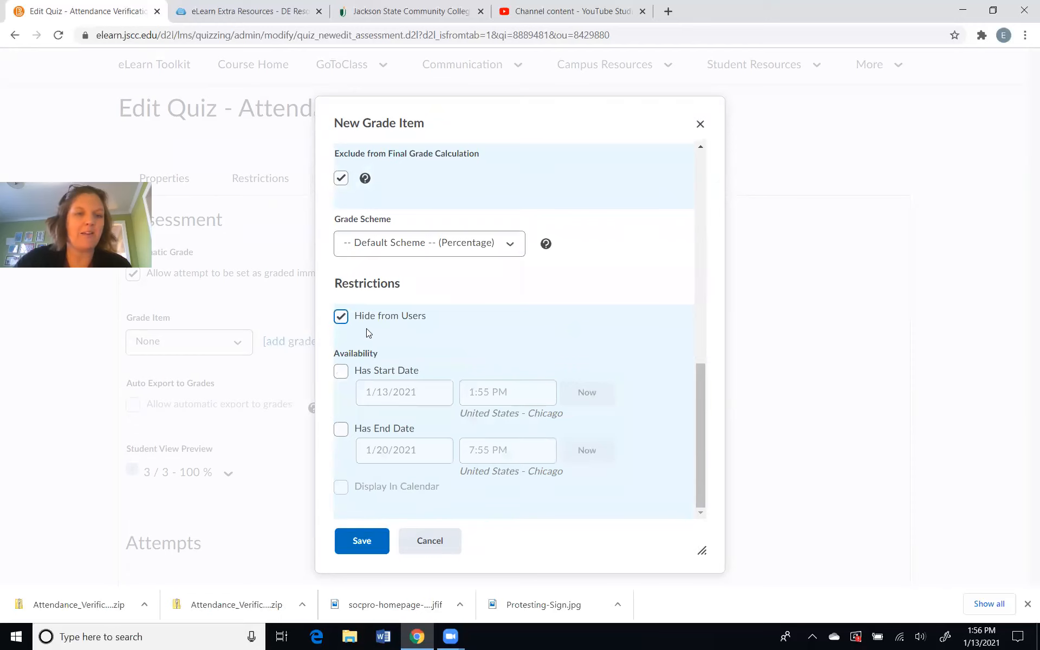
click(355, 539)
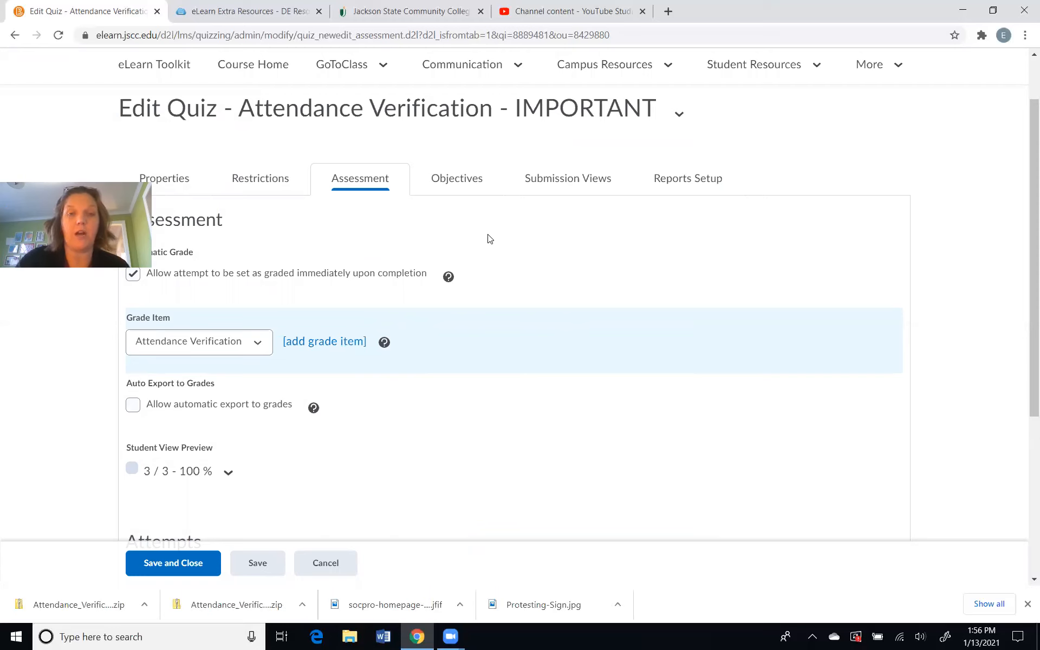
Allow automatic export to grades for the quiz, and save and close its settings
scroll(494, 233, down, 5)
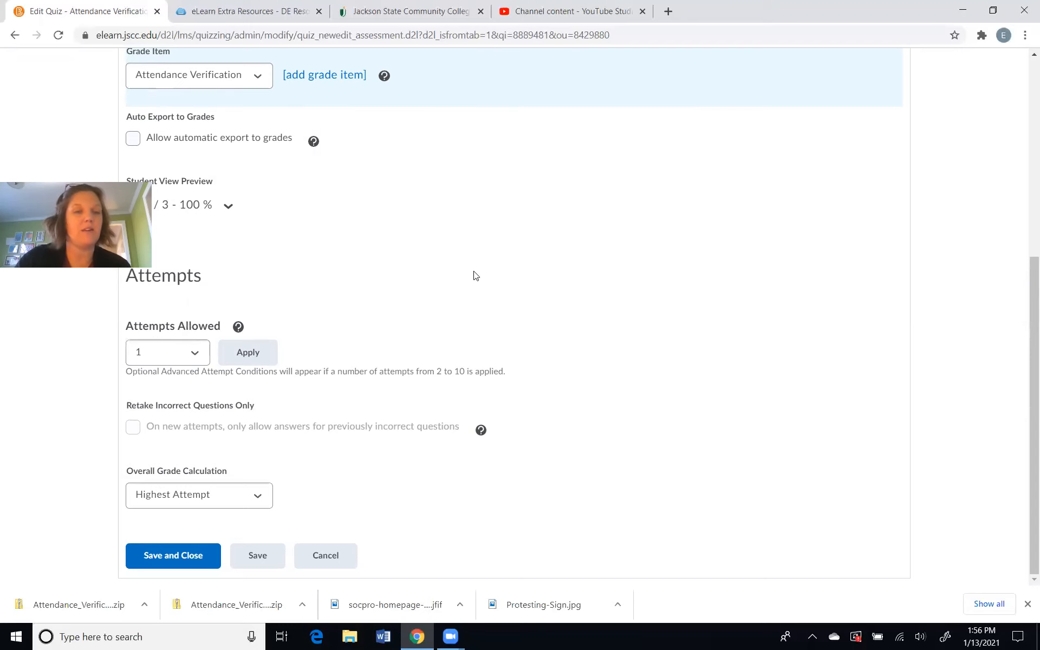
scroll(475, 275, up, 2)
scroll(473, 278, up, 2)
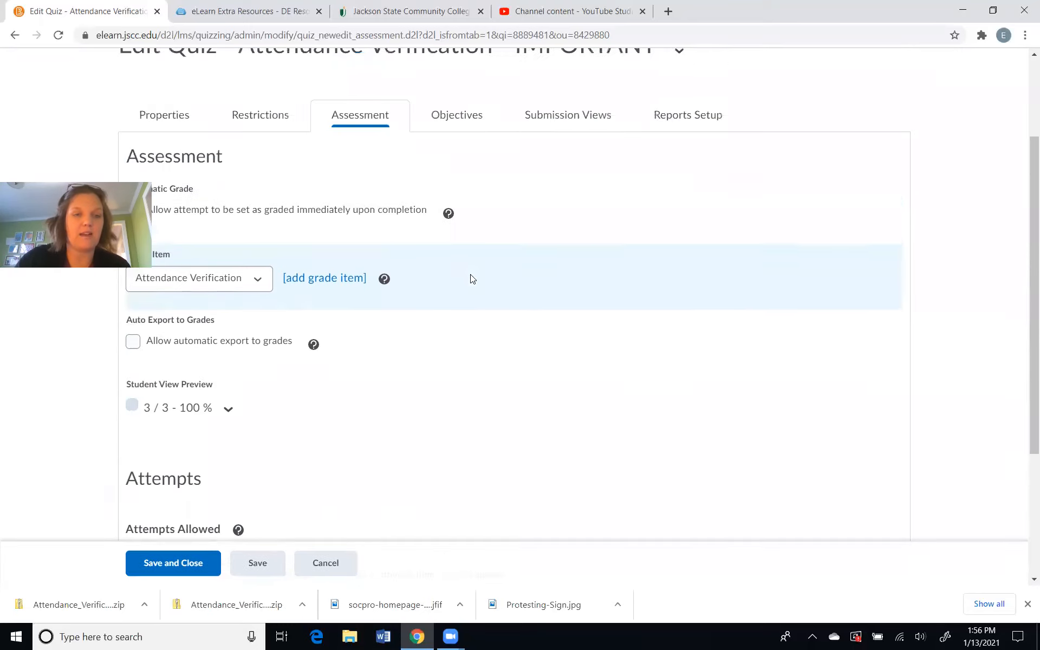
click(133, 409)
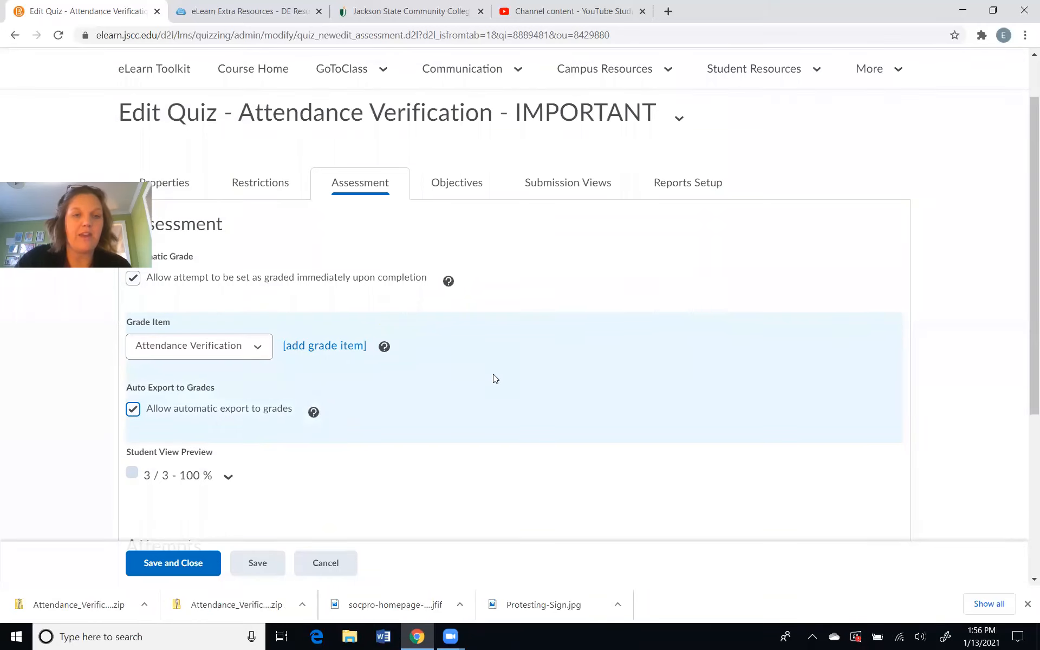
scroll(493, 374, up, 1)
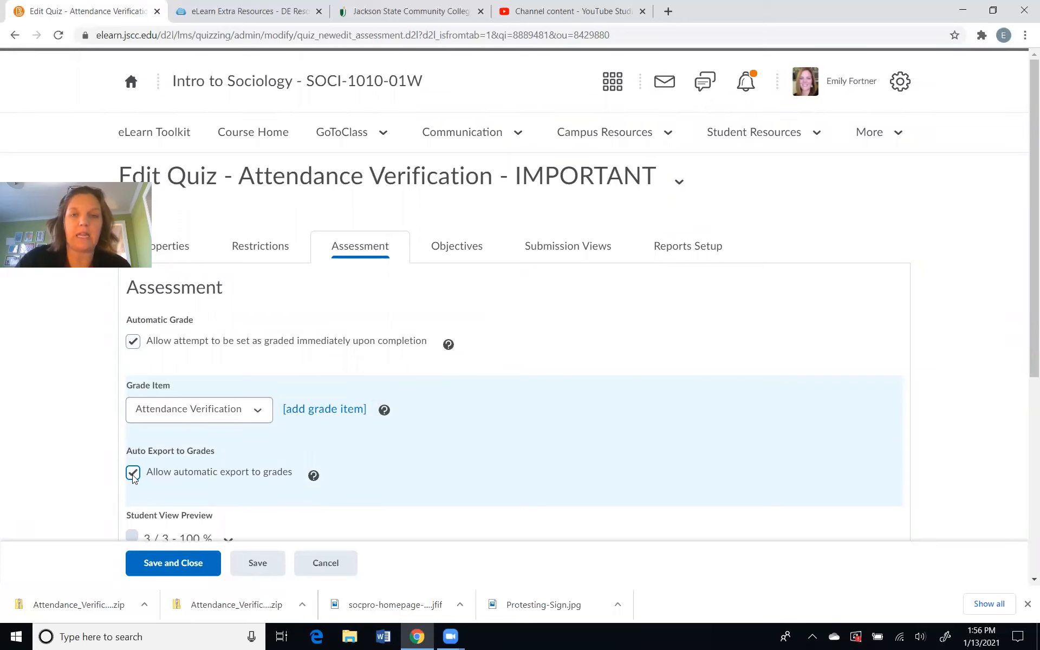
click(182, 566)
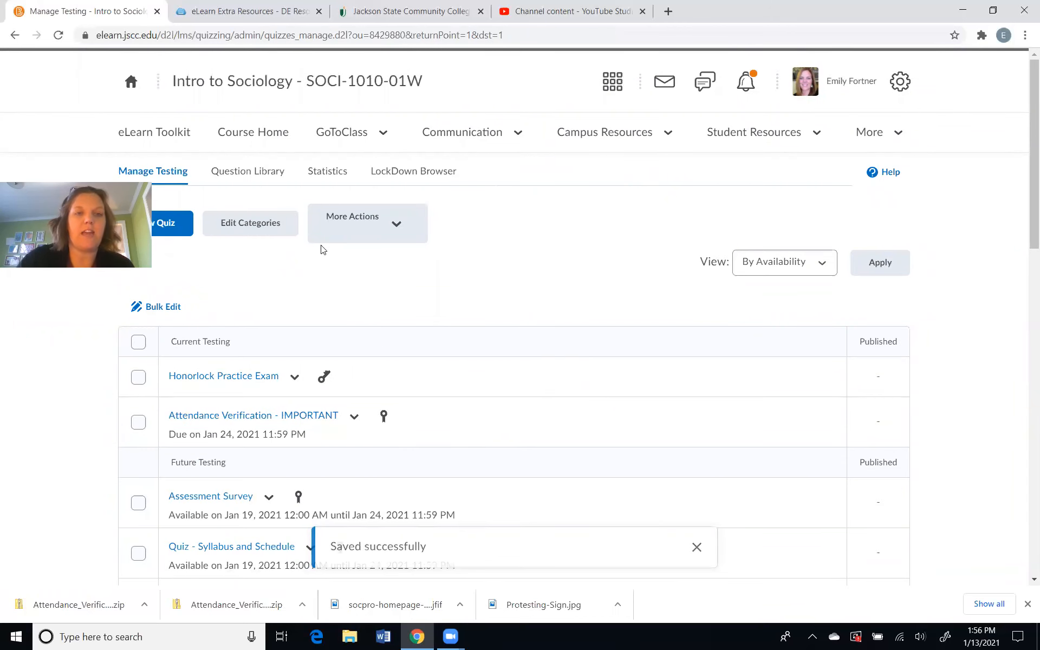
Go to the course's Content area and show the full Table of Contents
click(383, 133)
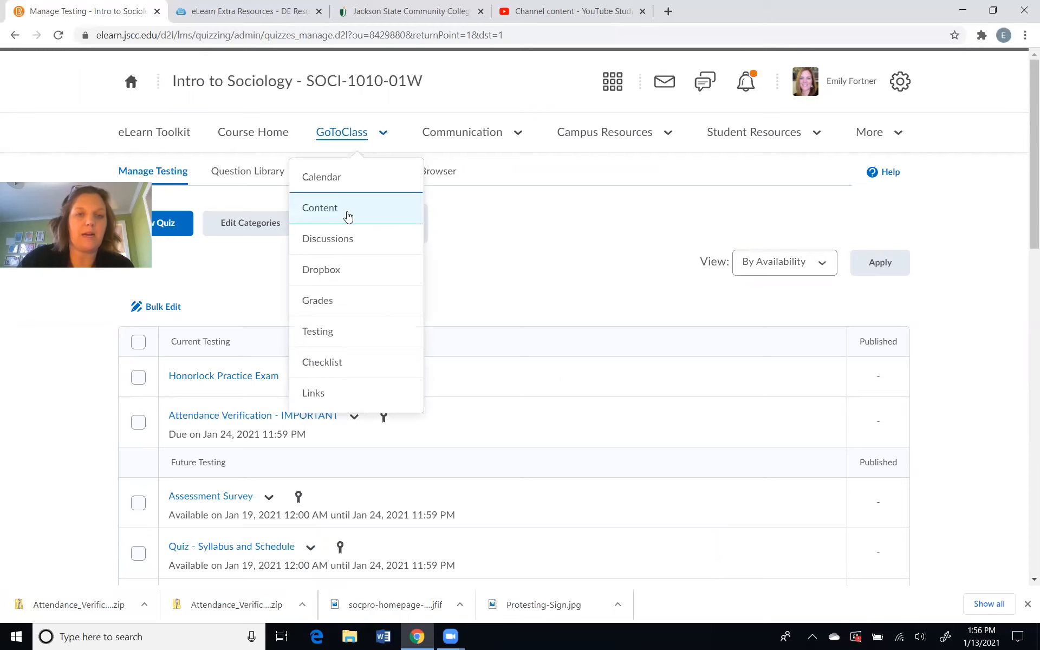
click(335, 207)
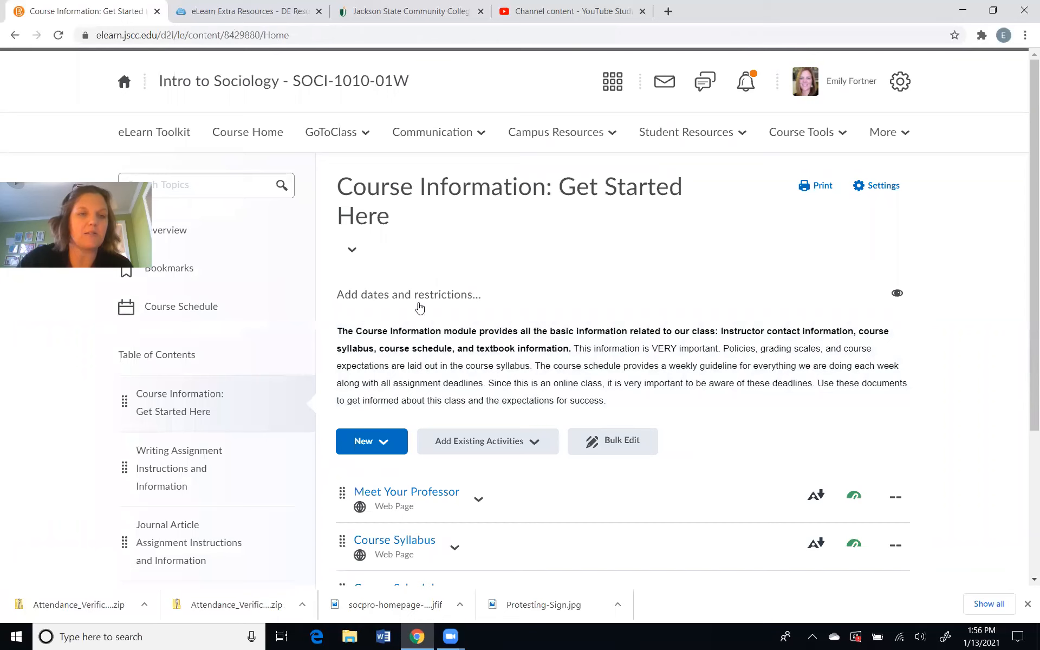
click(151, 358)
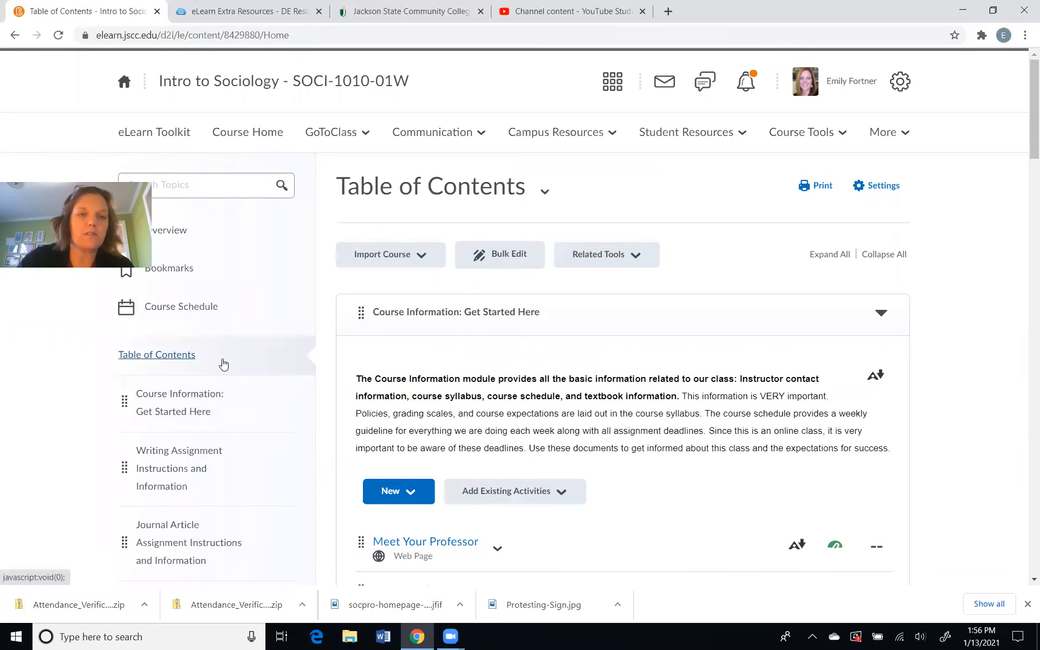
Add the existing Attendance Verification - IMPORTANT quiz to the Course Information: Get Started Here module
scroll(609, 333, down, 1)
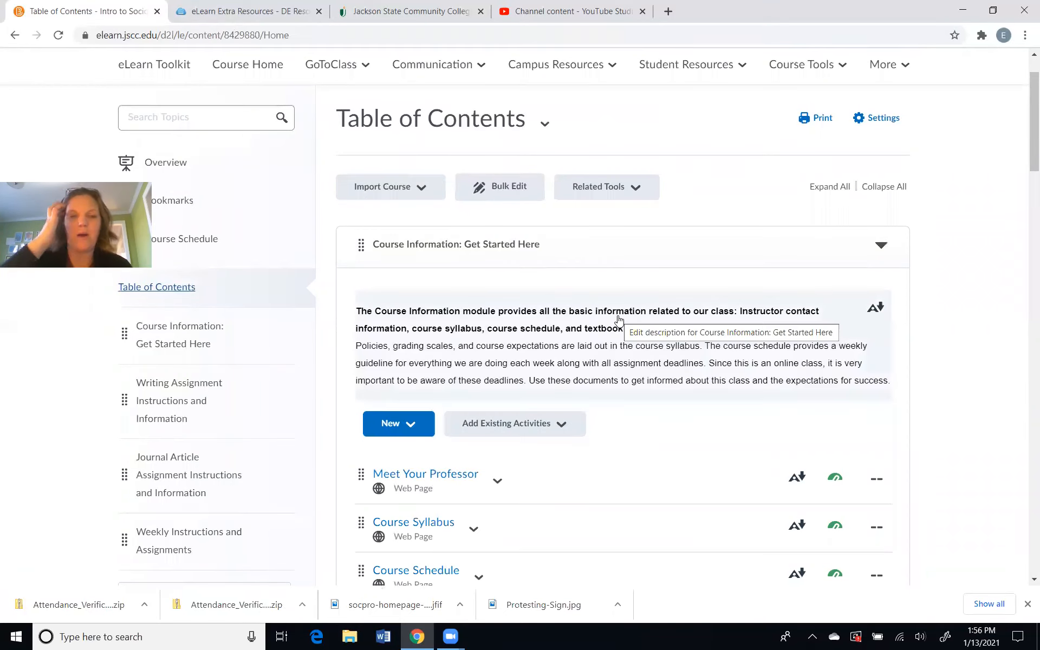
click(548, 424)
scroll(541, 314, down, 2)
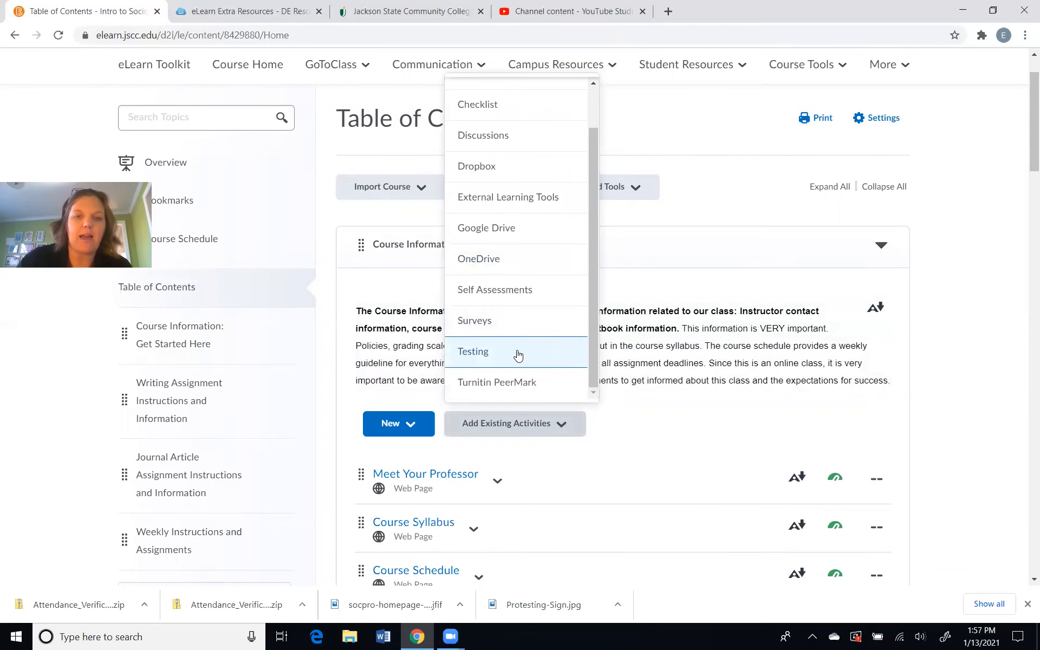
click(518, 353)
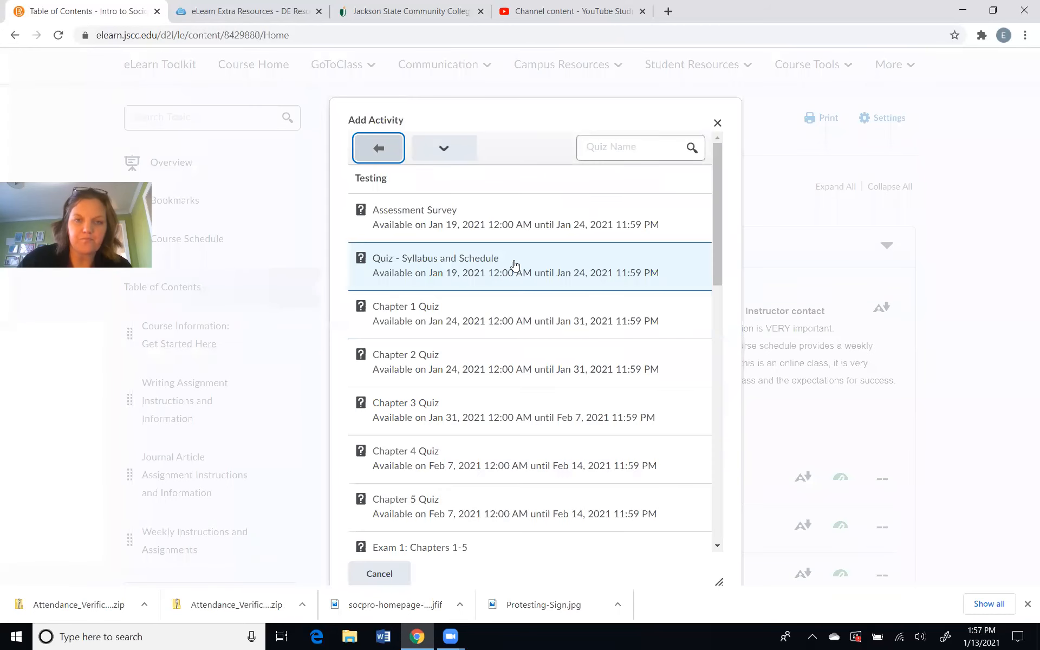
scroll(528, 255, down, 12)
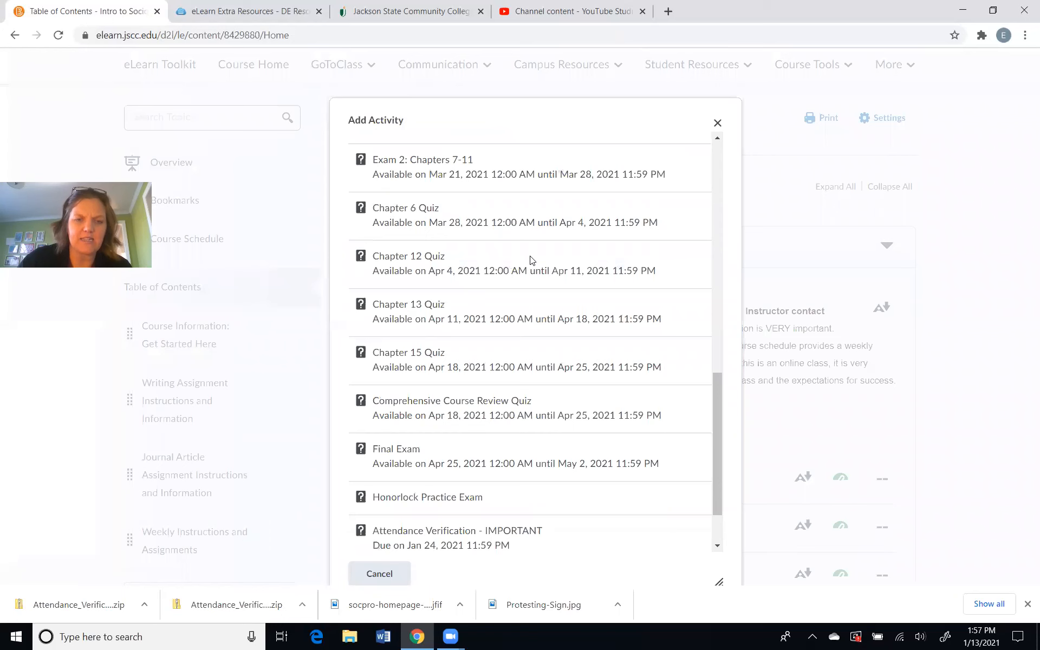
click(469, 552)
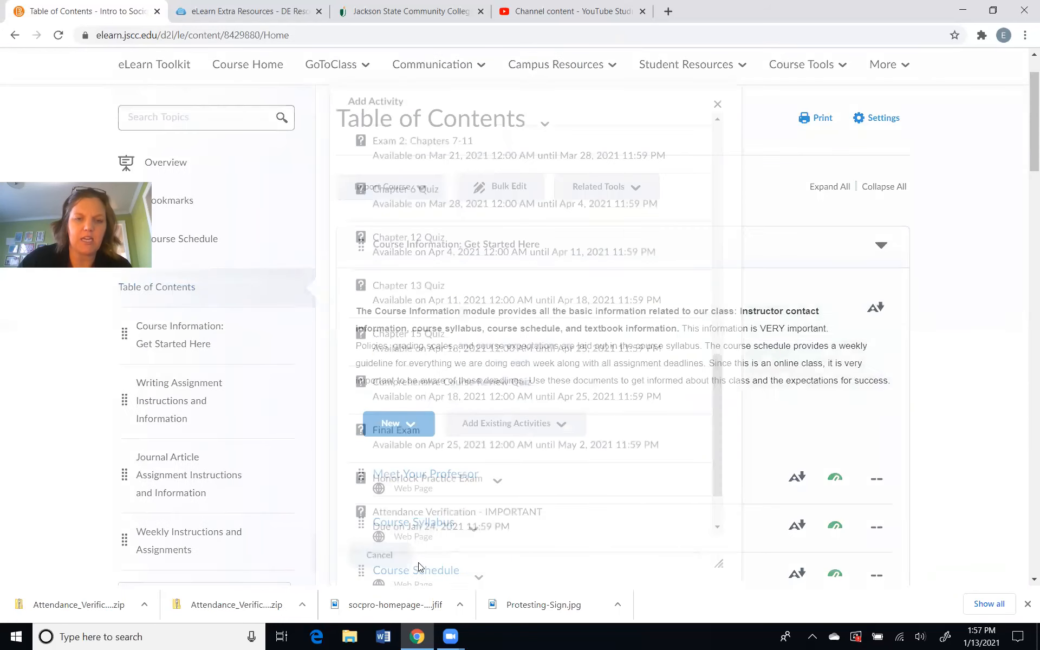
Move the Attendance Verification - IMPORTANT quiz directly below Meet Your Professor in the Course Information module
scroll(688, 409, down, 1)
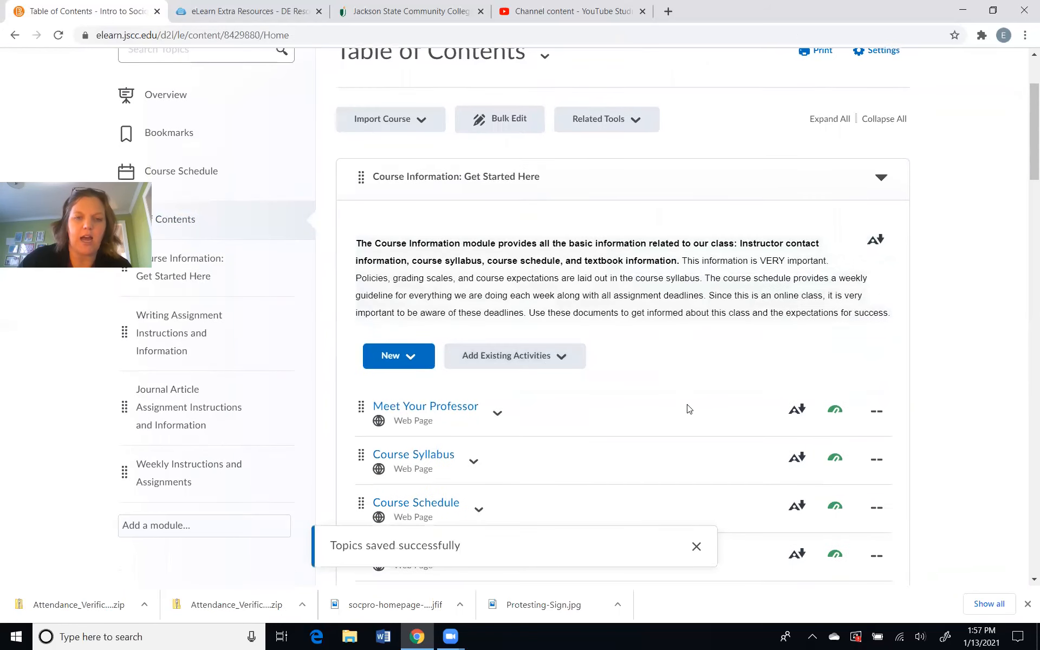
scroll(688, 409, down, 2)
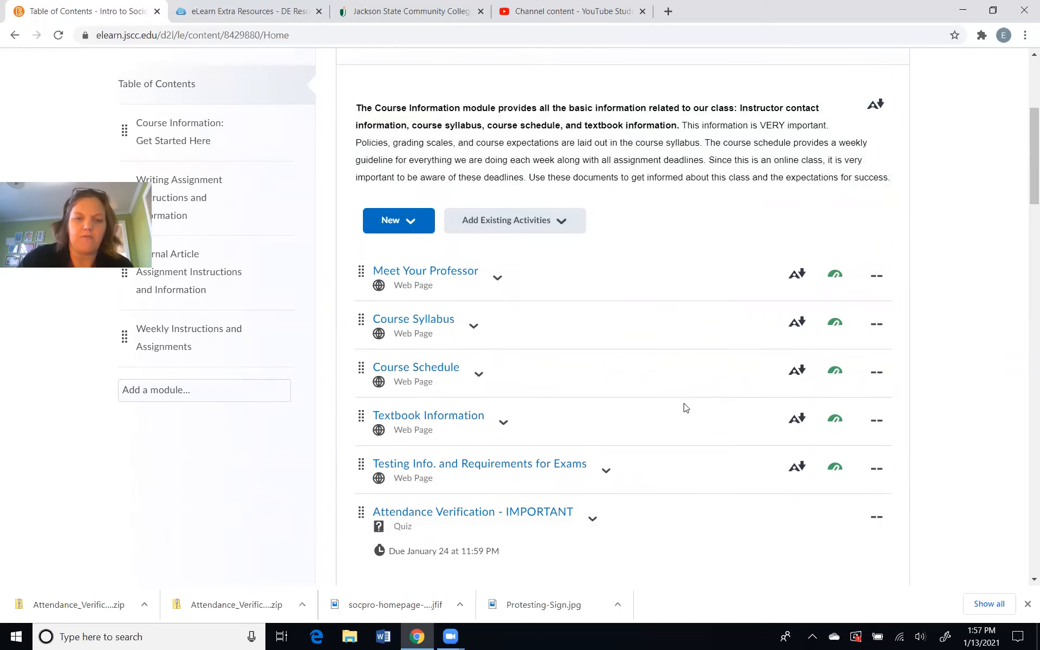
drag(361, 511, 359, 299)
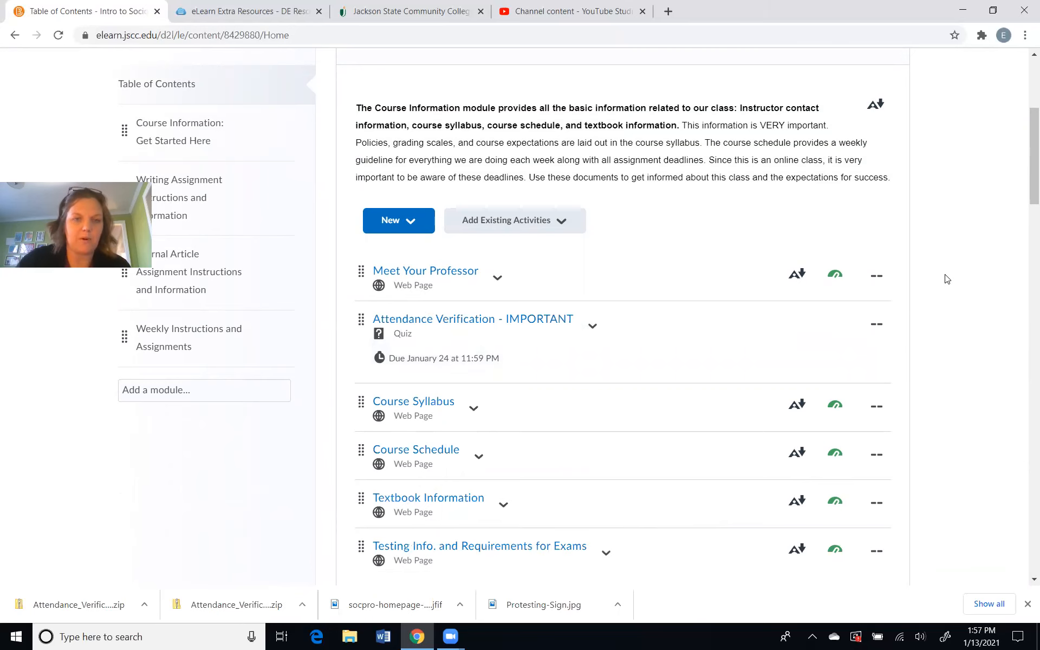
scroll(945, 277, down, 2)
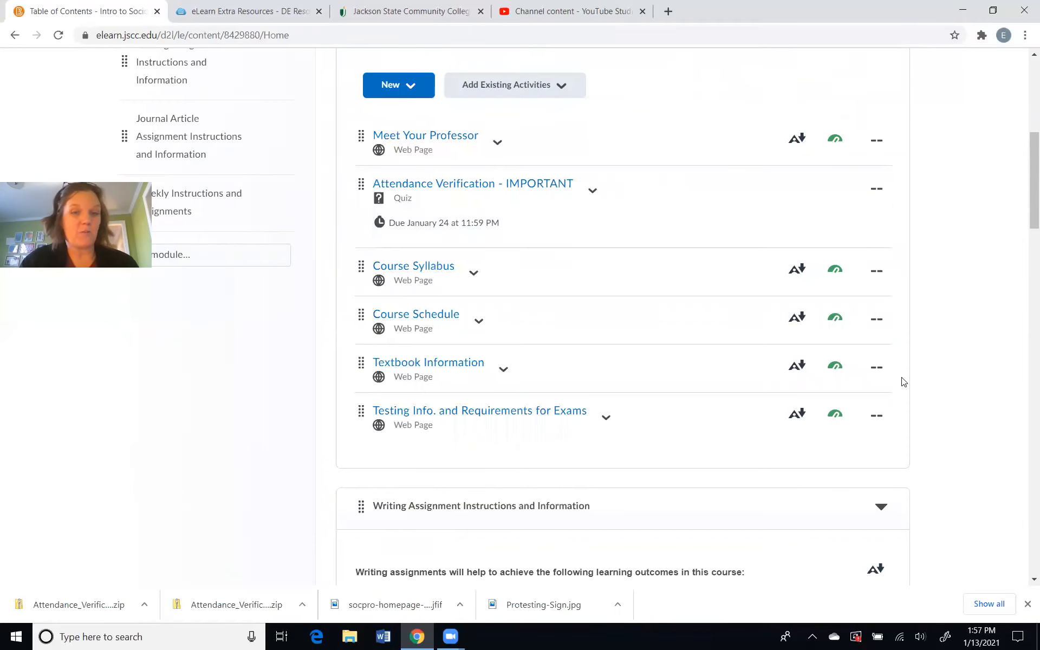
scroll(888, 382, down, 4)
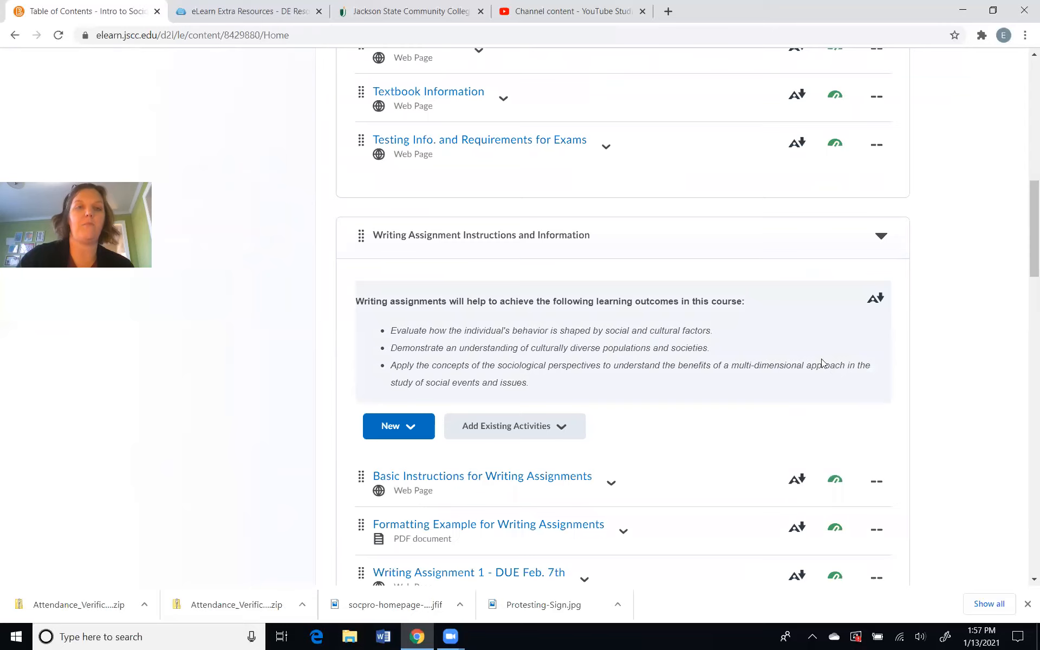
Open the Week 1: Jan. 19 - 24 module under Weekly Instructions and Assignments and look through its topics
scroll(633, 242, up, 3)
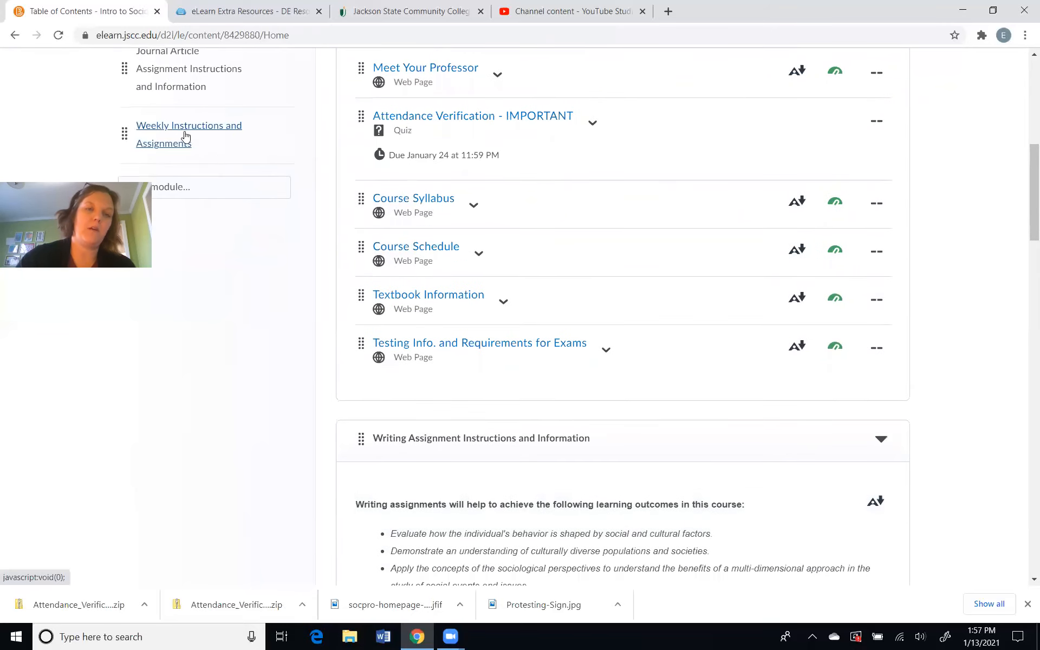
click(185, 136)
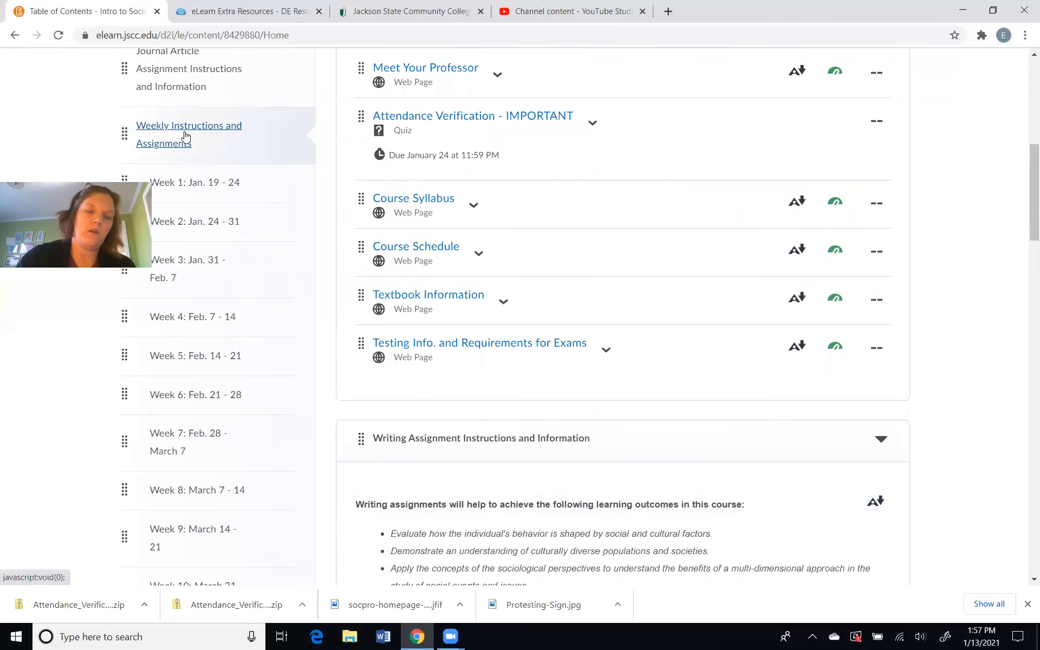
click(204, 186)
scroll(945, 235, down, 5)
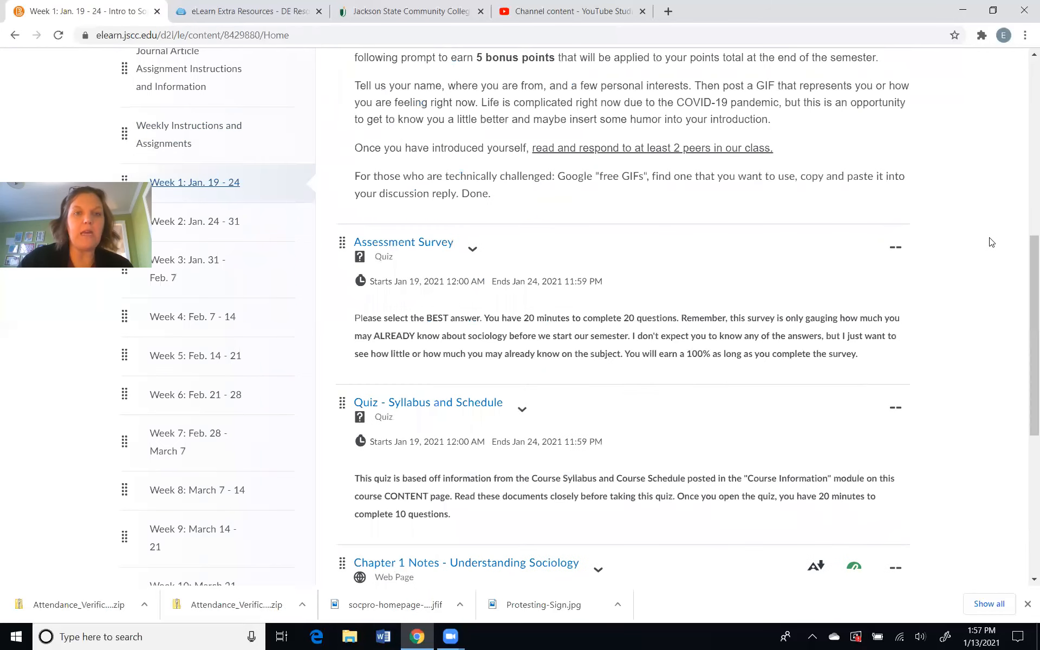
scroll(991, 242, up, 6)
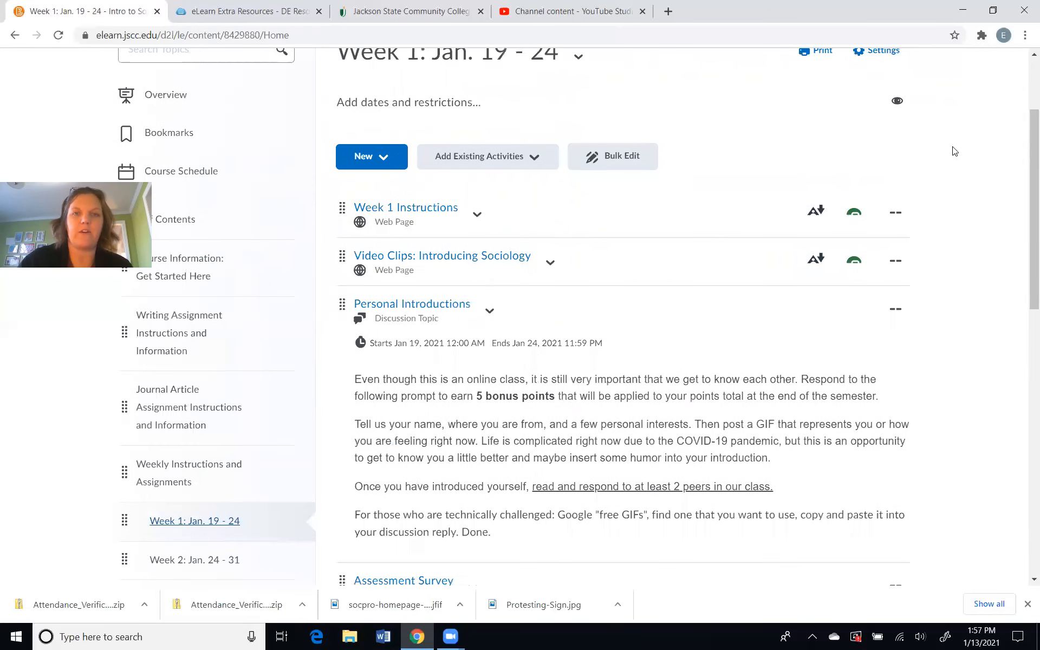
scroll(954, 154, up, 2)
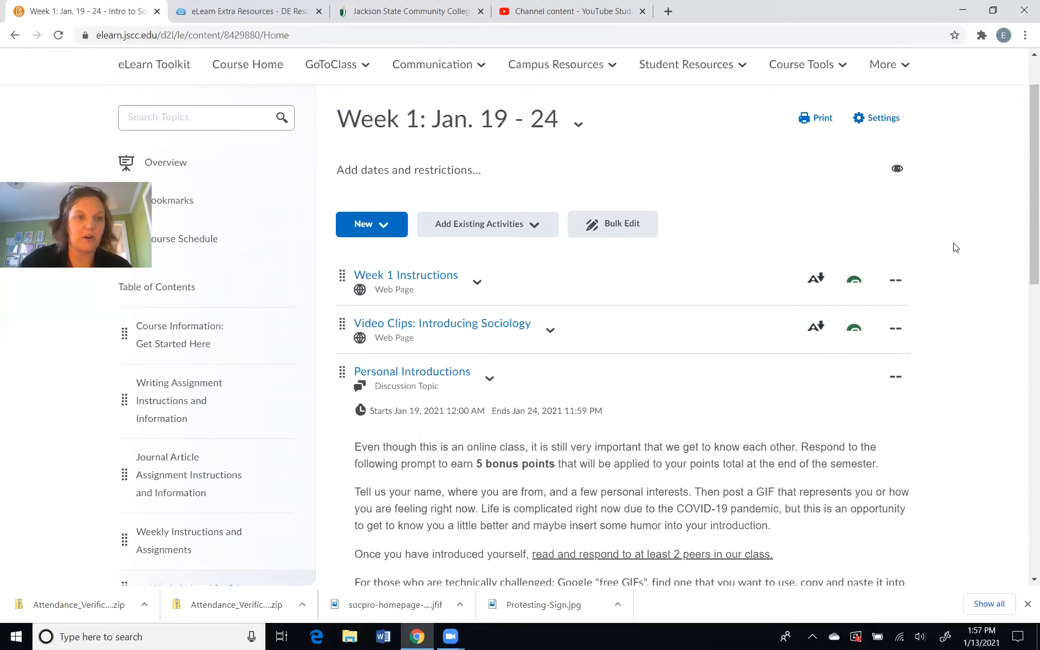
scroll(969, 313, down, 6)
scroll(970, 317, up, 6)
Add the existing Attendance Verification - IMPORTANT quiz to the Week 1: Jan. 19 - 24 module
click(534, 228)
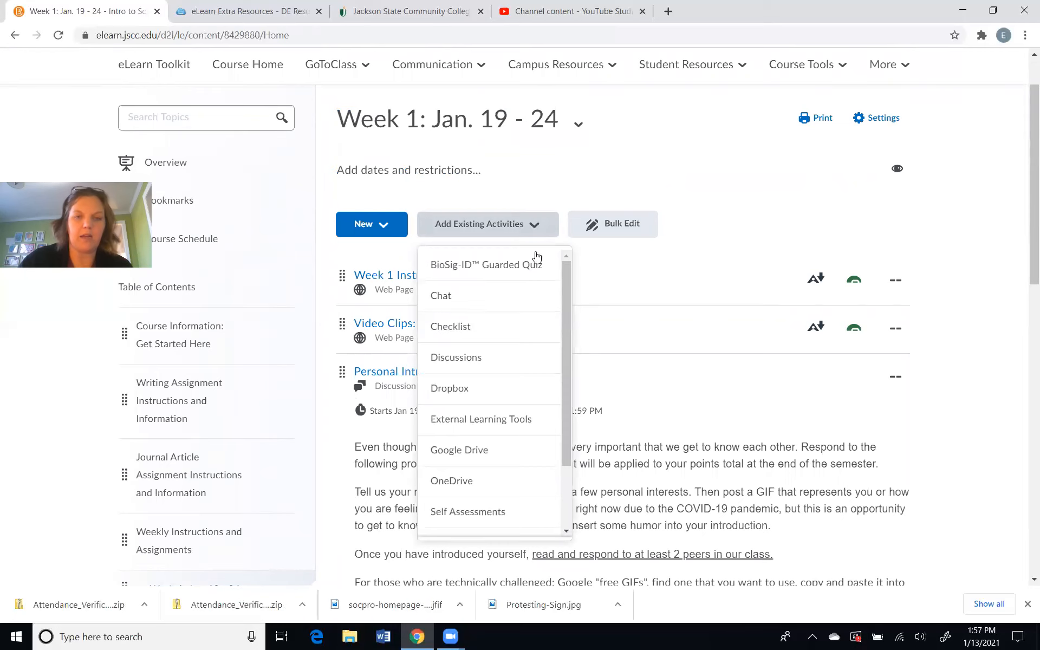
scroll(526, 331, down, 2)
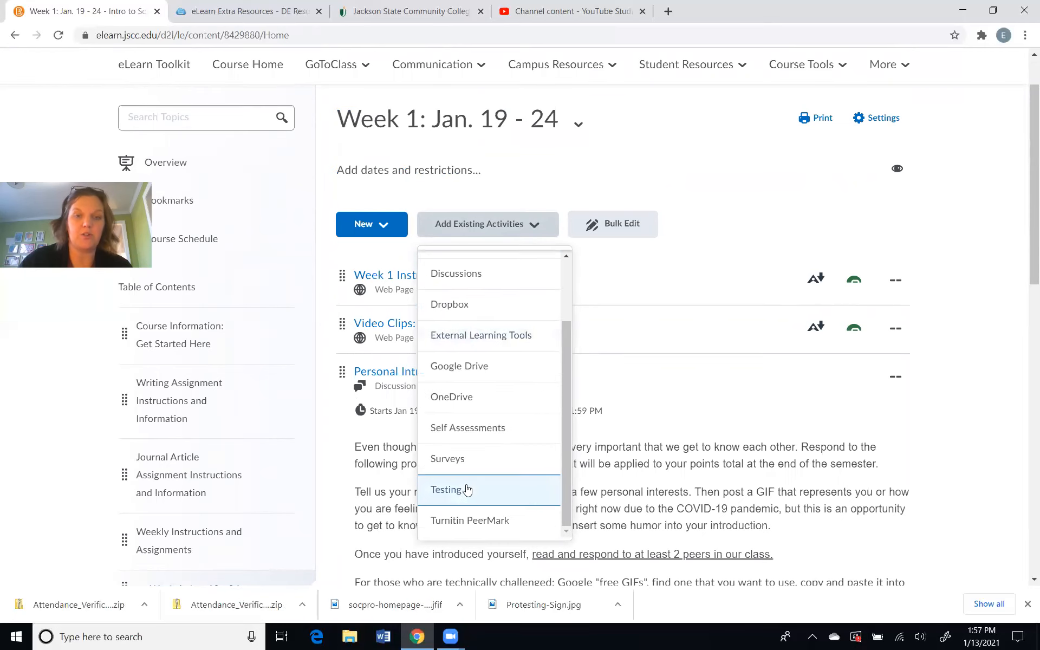
click(467, 490)
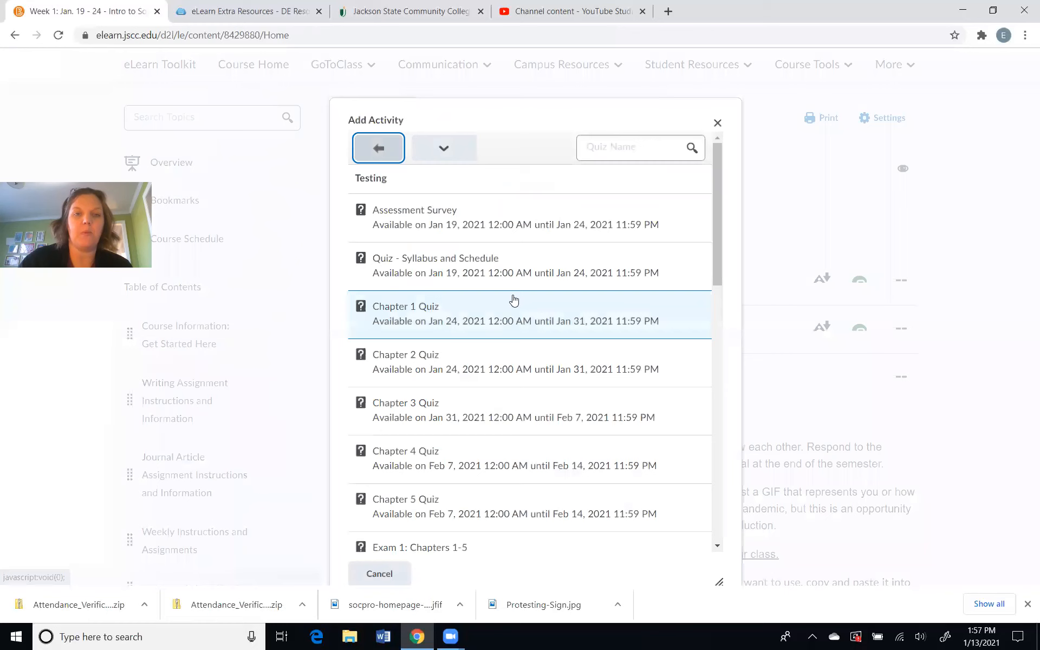
scroll(515, 293, down, 15)
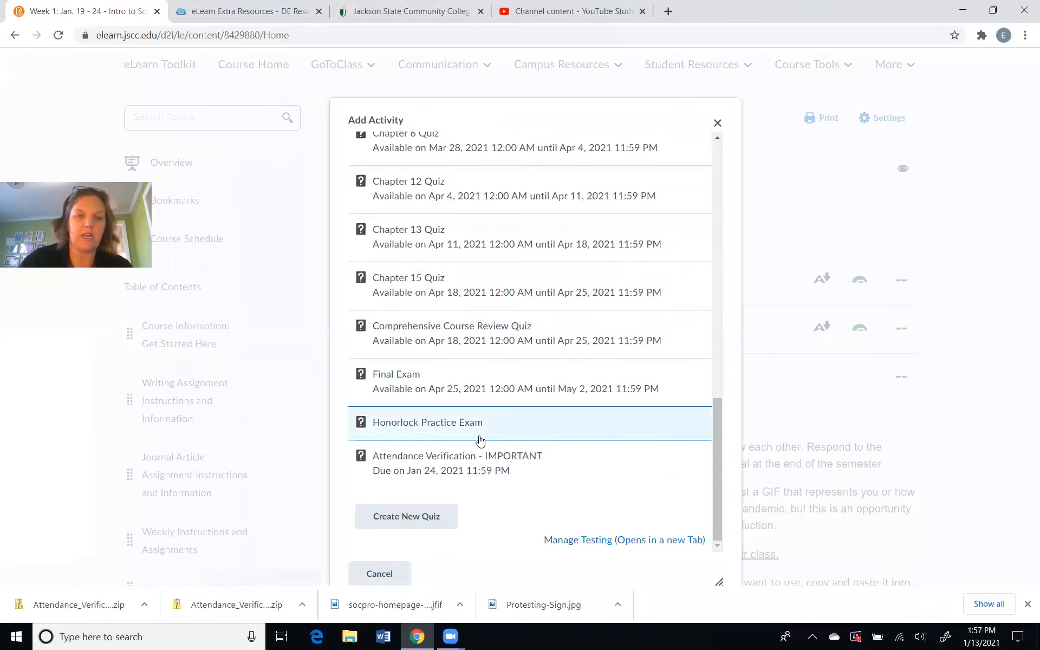
click(465, 465)
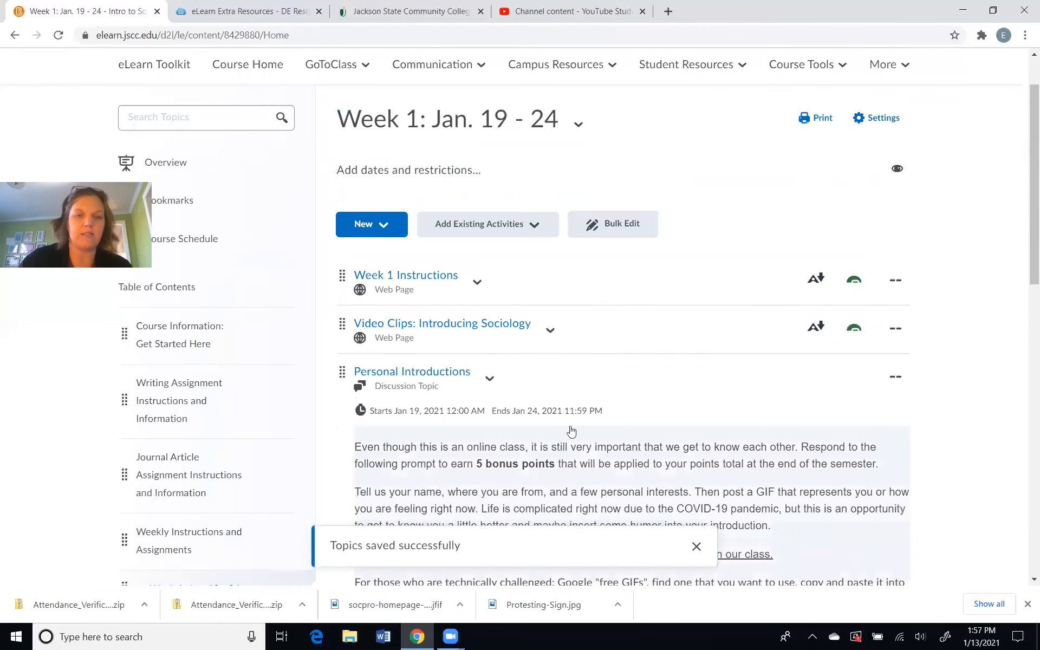
Move the Attendance Verification - IMPORTANT quiz directly below Week 1 Instructions in the Week 1 module
scroll(581, 420, down, 1)
scroll(580, 420, down, 10)
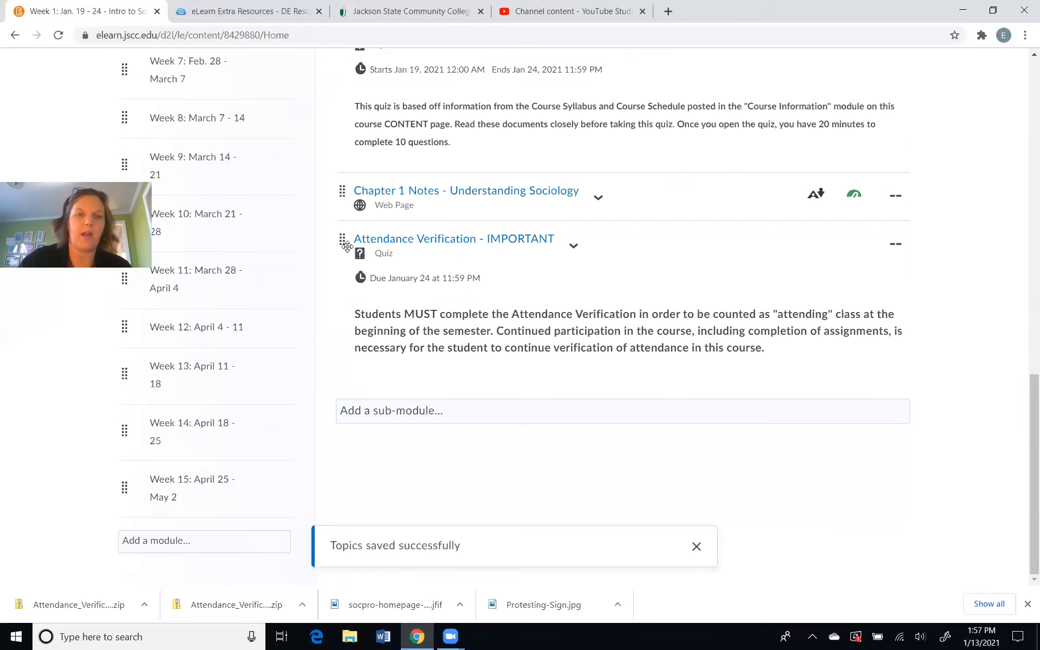
drag(344, 240, 376, 160)
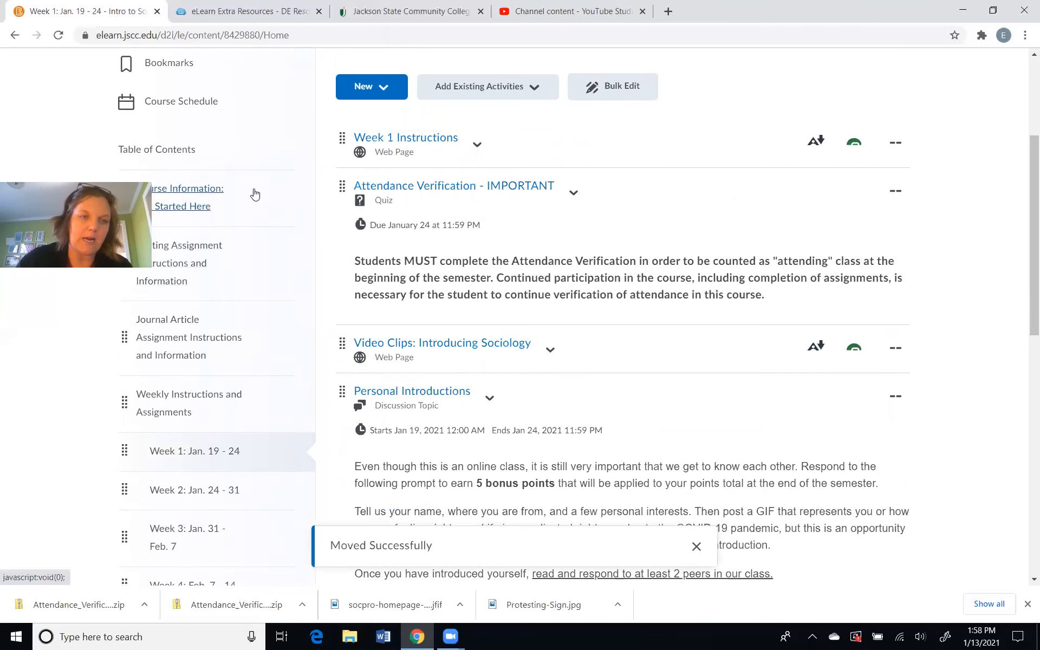
Return to the full Table of Contents and go to the course's Grades area
scroll(259, 202, up, 4)
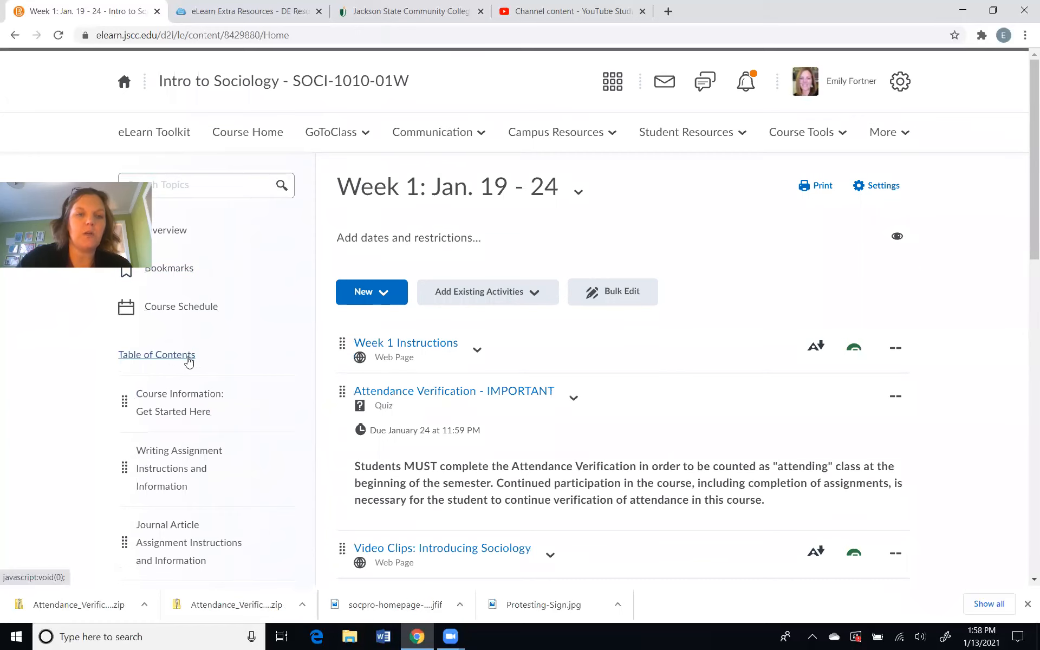
click(185, 360)
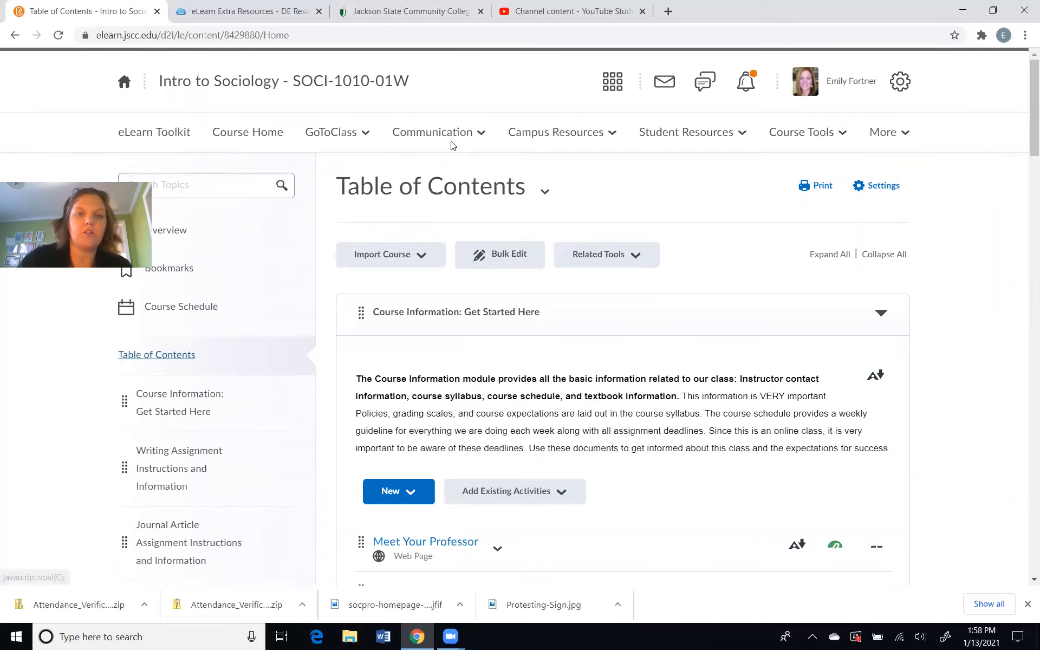
click(366, 136)
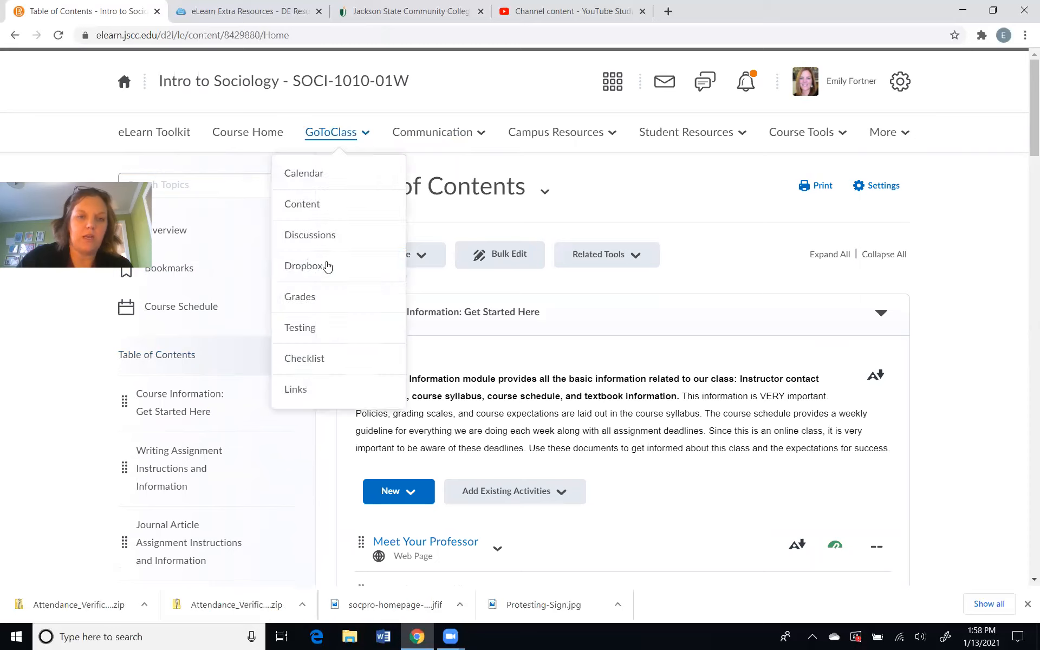
click(313, 296)
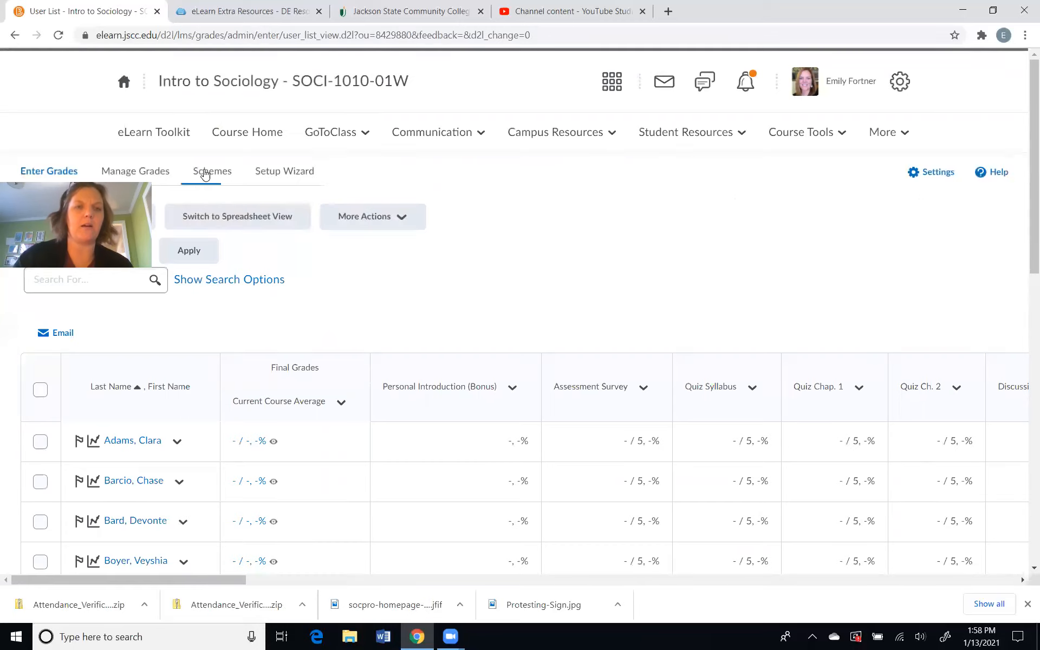
Open the grade item management list and locate the Attendance Verification grade item
scroll(214, 170, down, 2)
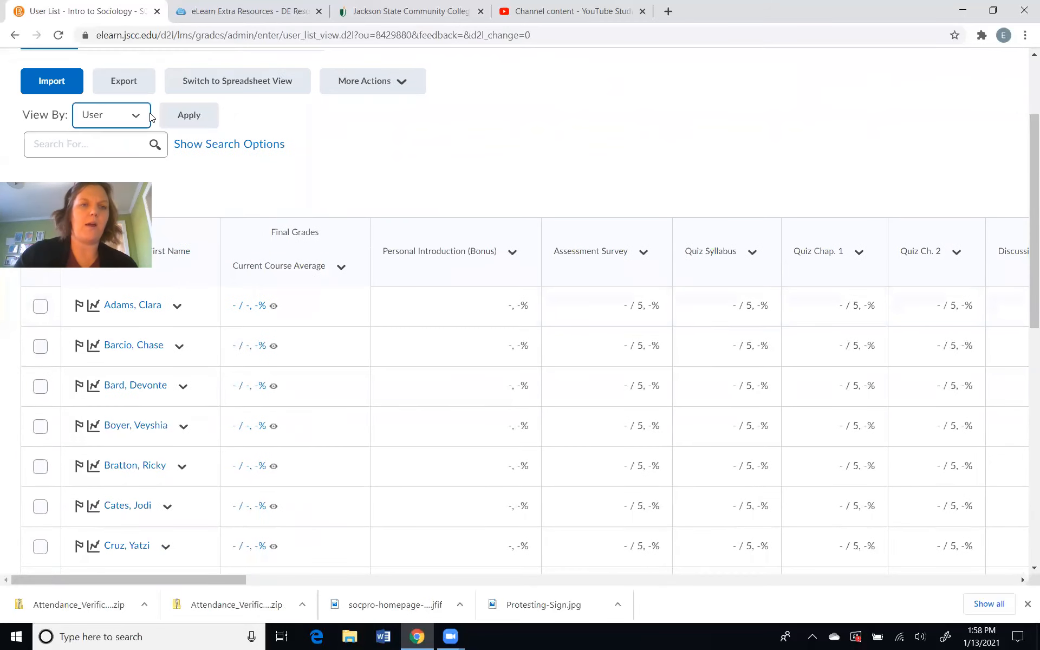
scroll(152, 117, up, 1)
click(143, 104)
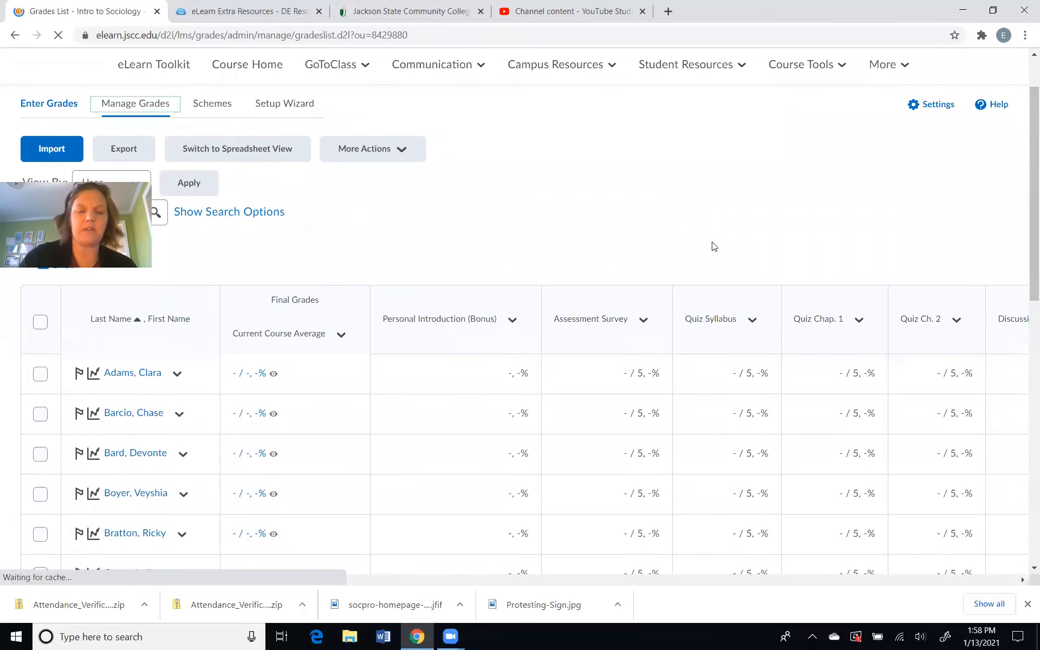
scroll(376, 438, down, 10)
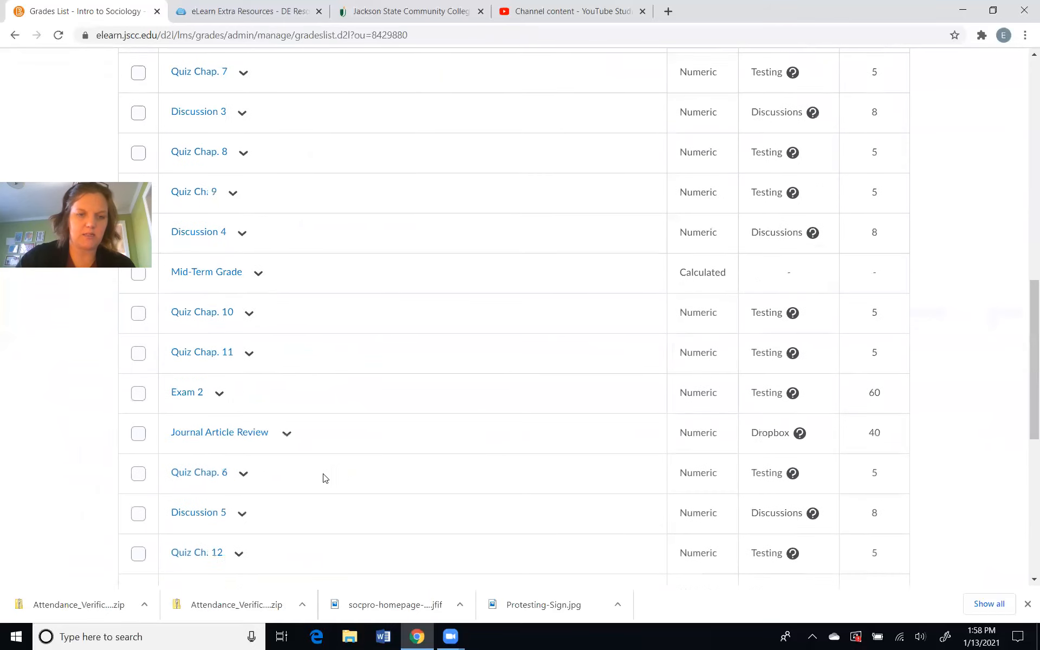
scroll(323, 478, down, 8)
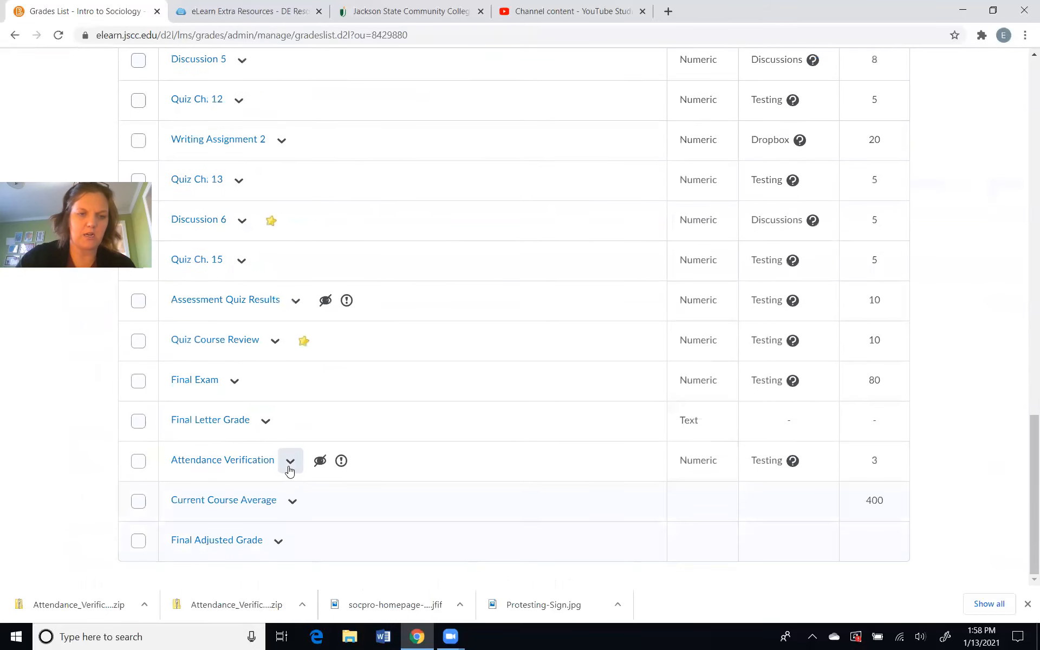
scroll(381, 320, up, 20)
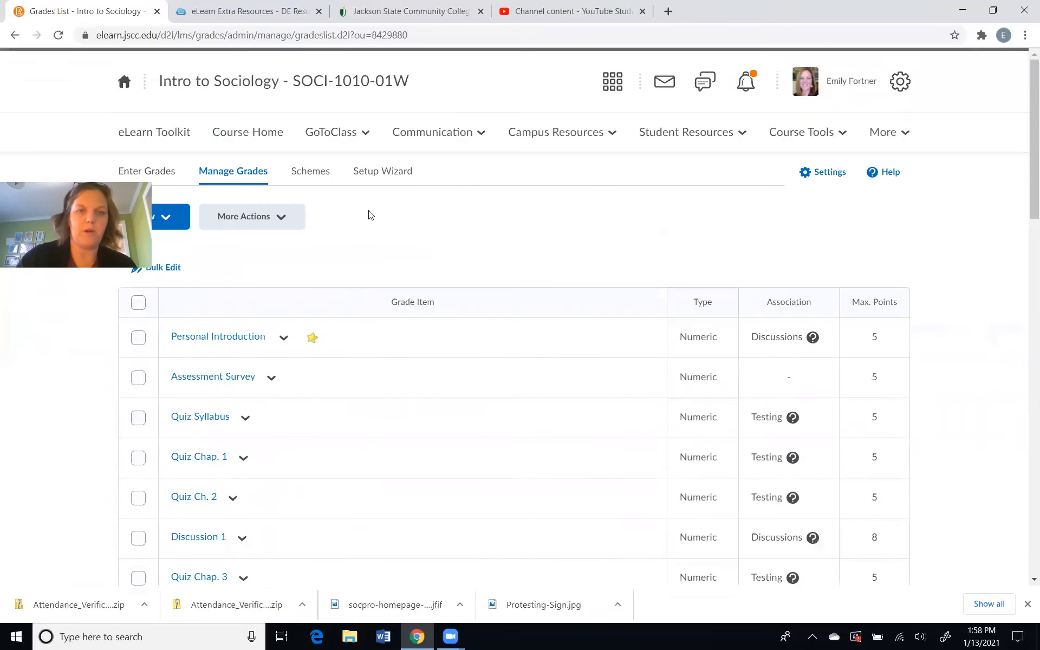
Reorder the grade items by giving Attendance Verification sort order 1, and save the new order
click(282, 218)
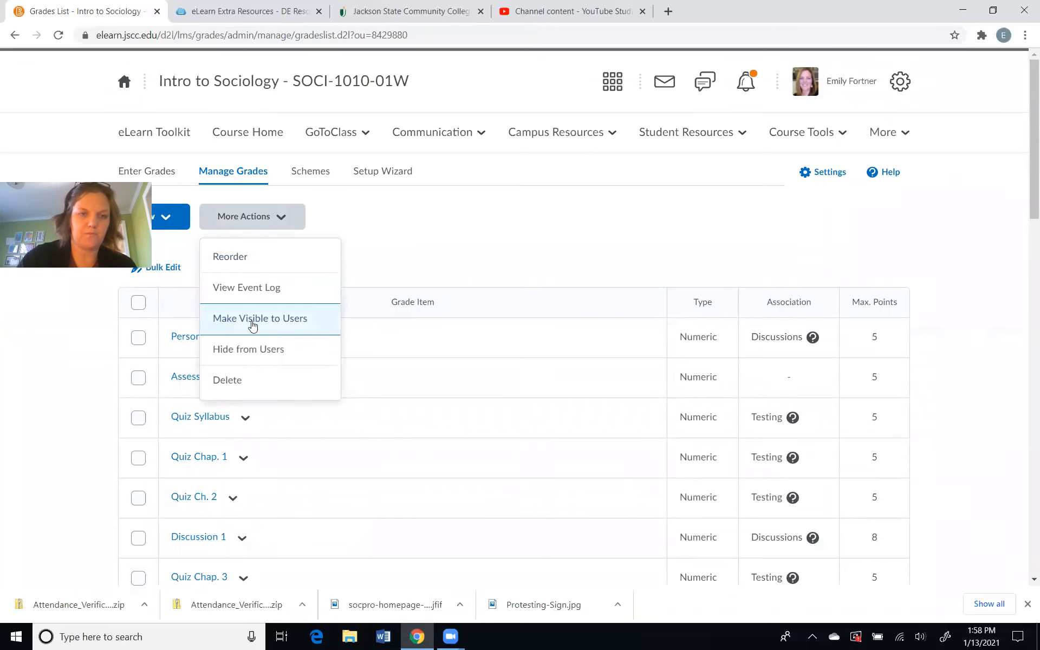
click(242, 263)
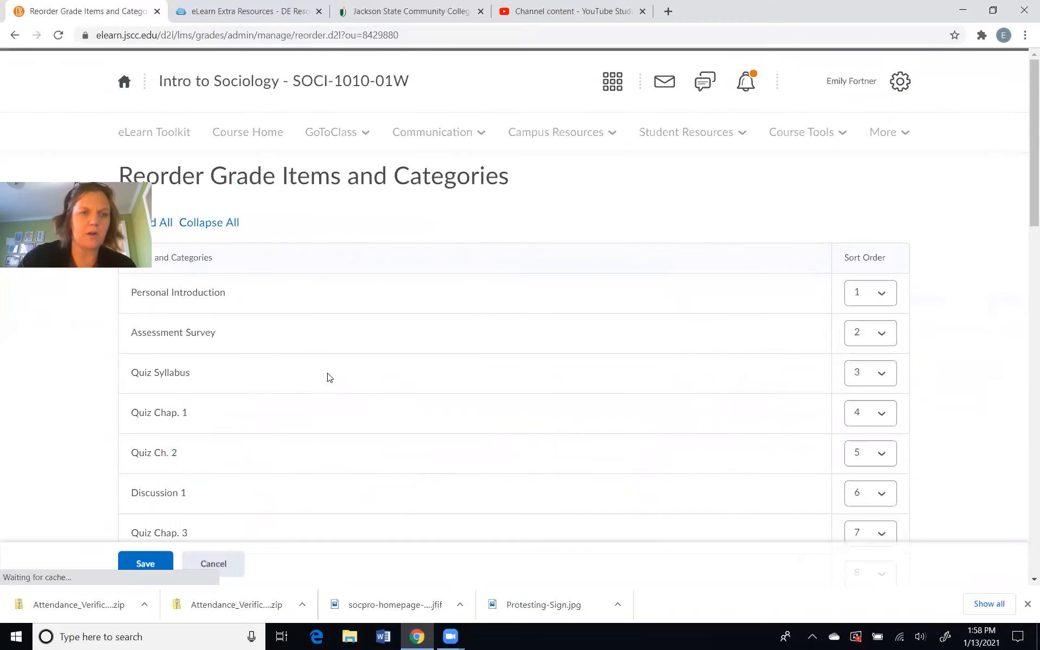
scroll(325, 403, down, 3)
scroll(325, 403, down, 18)
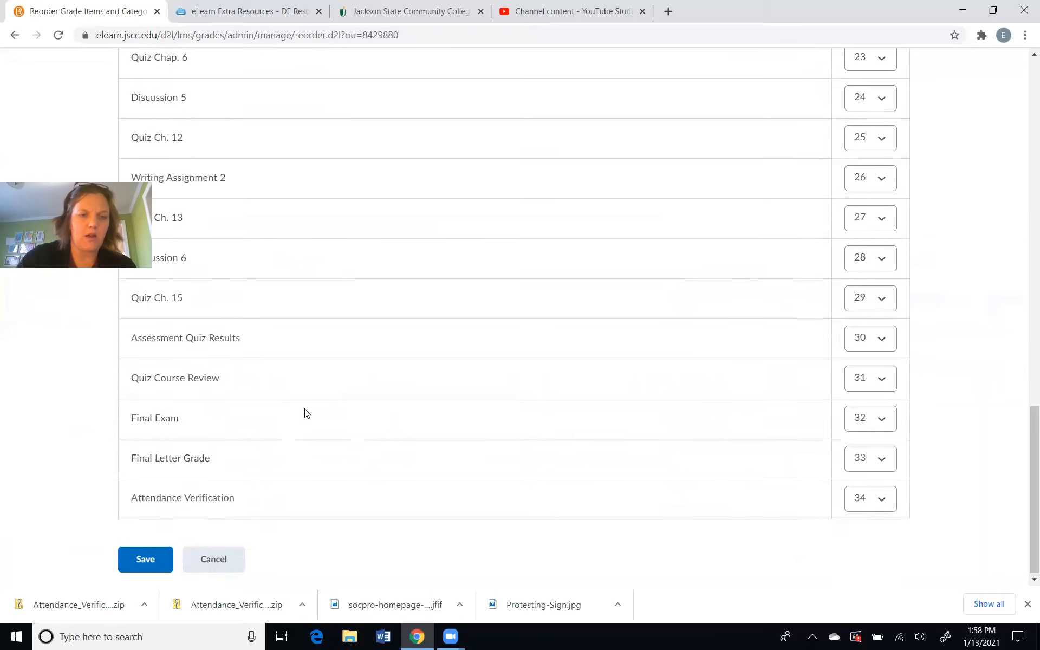
click(875, 490)
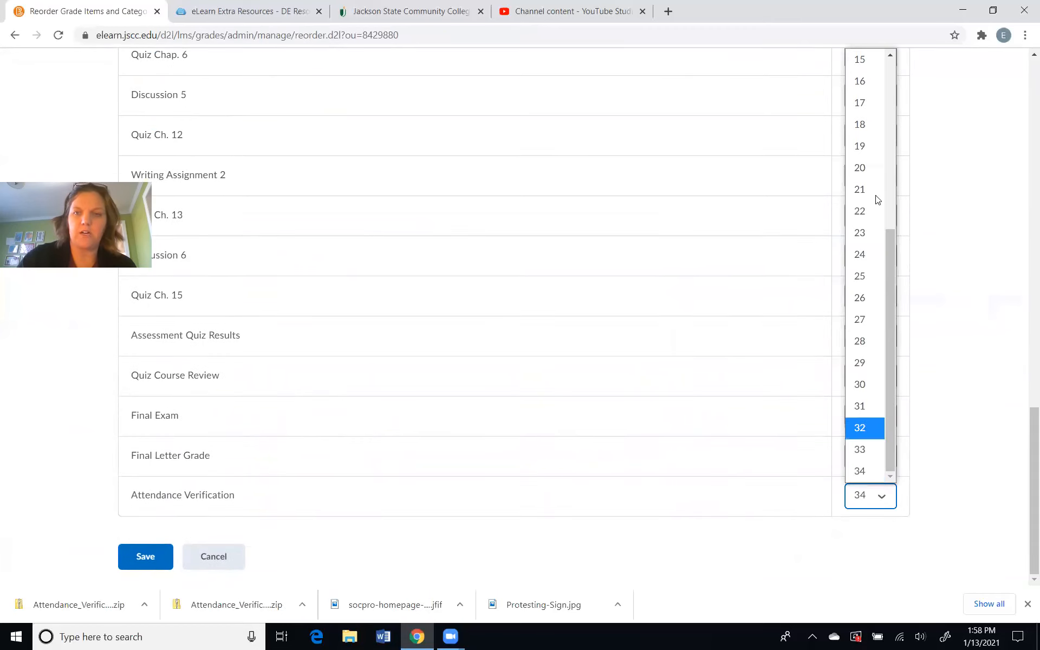
scroll(883, 113, up, 5)
click(863, 60)
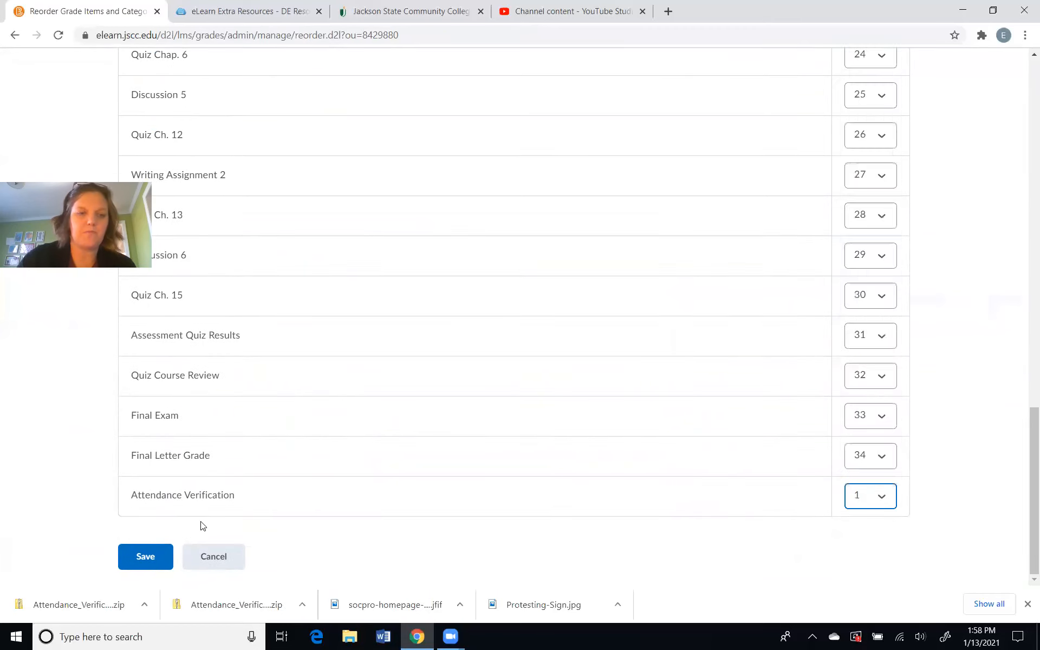
click(144, 558)
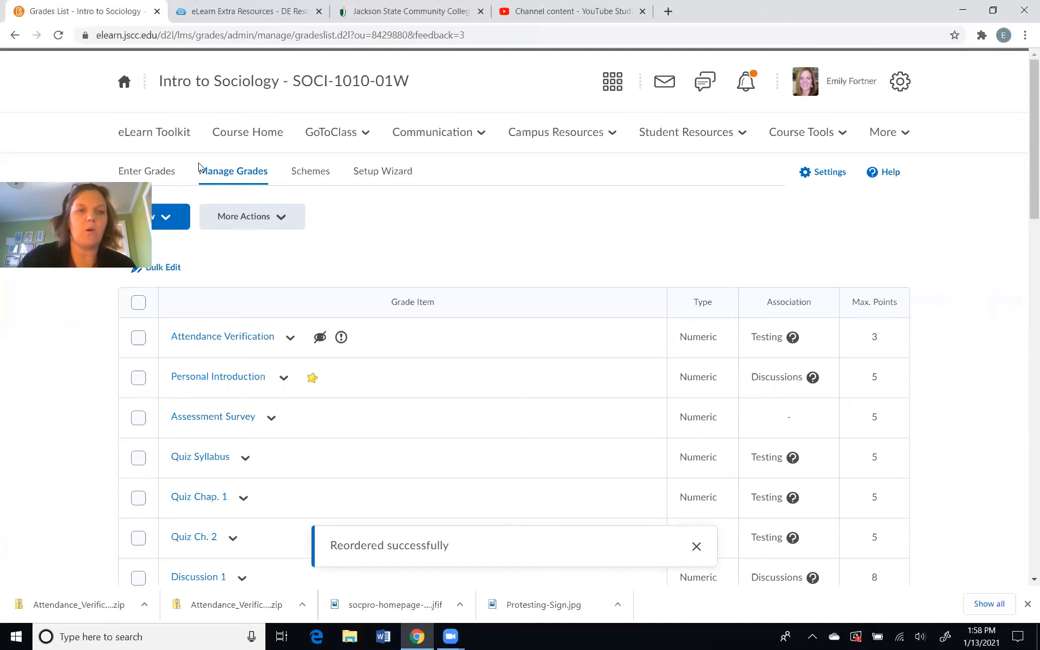
Open the grade entry view and check the Attendance Verification column in the student gradebook
scroll(198, 167, down, 1)
click(152, 105)
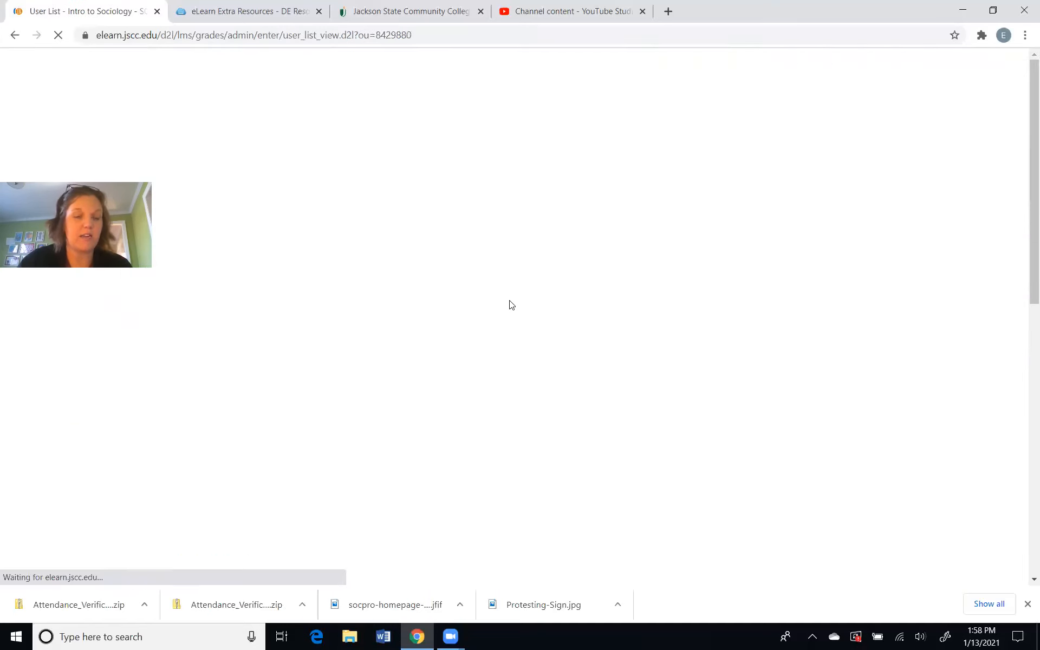
scroll(464, 298, down, 2)
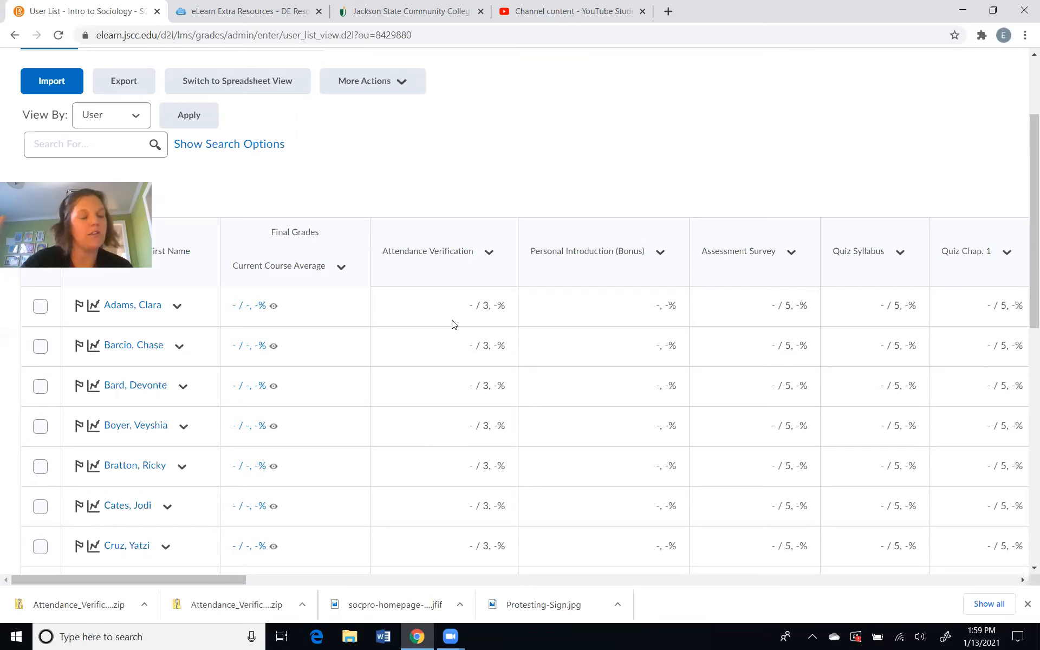
scroll(454, 324, down, 10)
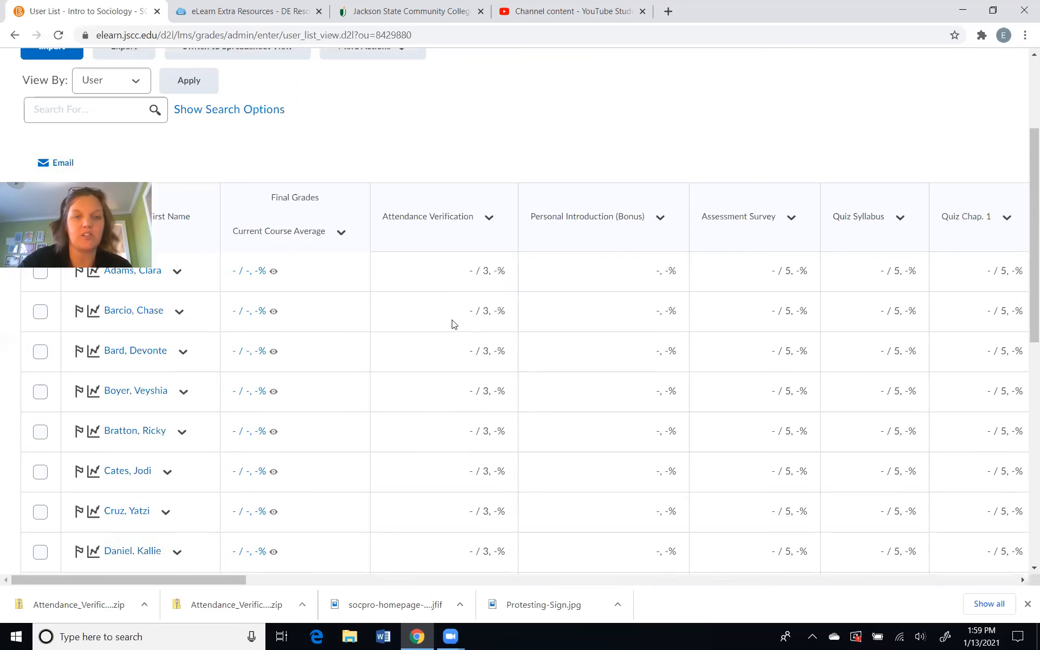
scroll(454, 324, up, 10)
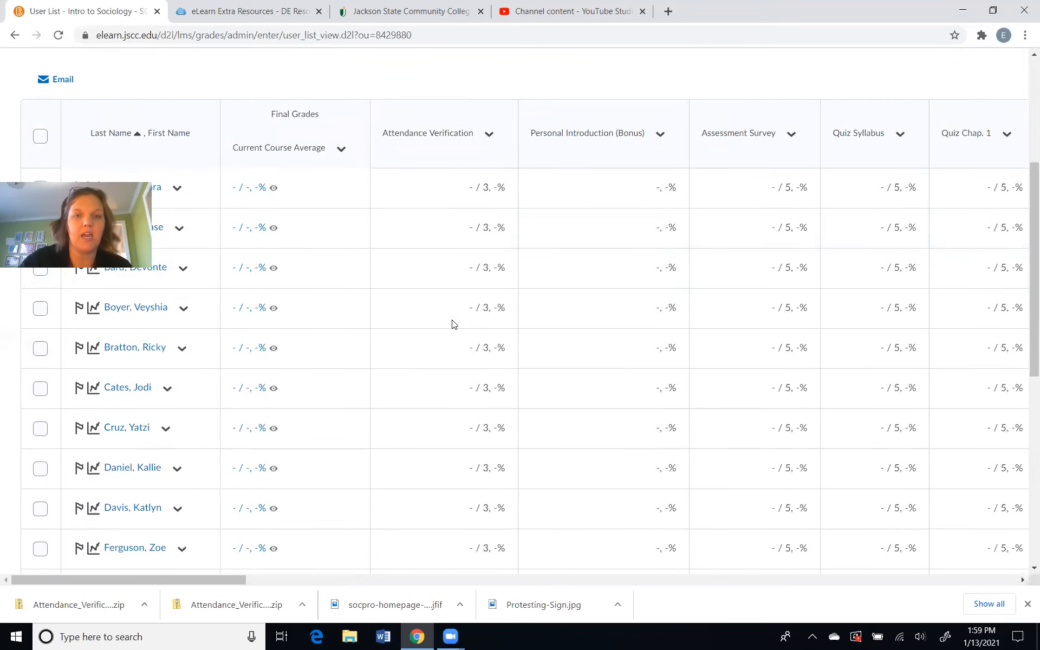